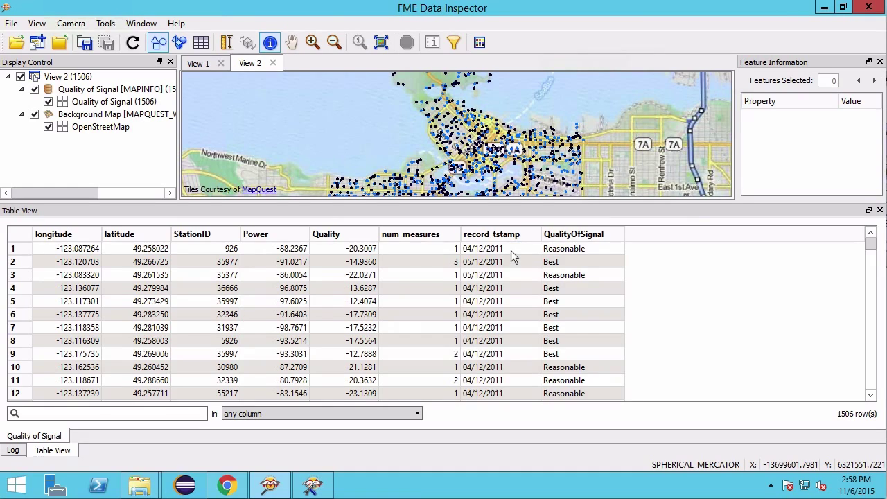
# - Select the first record in the Quality of Signal table to inspect its feature information
pyautogui.click(512, 249)
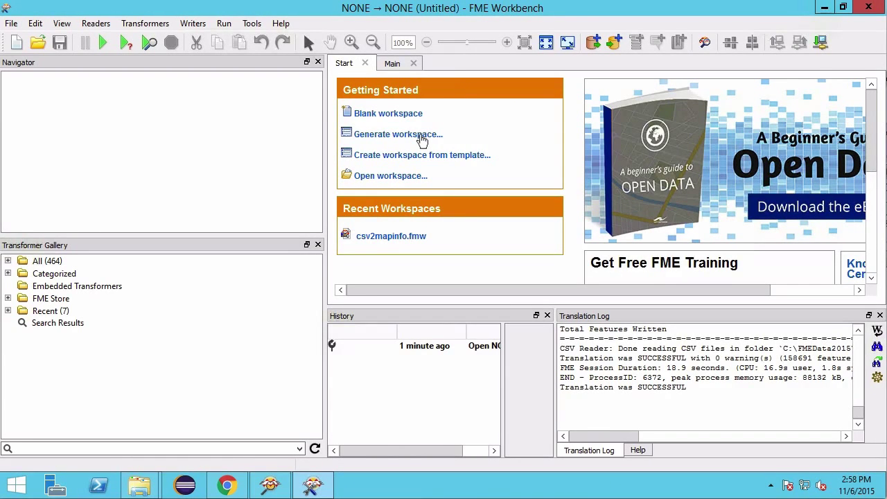
# - In FME Workbench, start generating a workspace with a CSV (Comma Separated Value) reader using CellSignal.csv as the source dataset
pyautogui.click(421, 137)
pyautogui.write('csv')
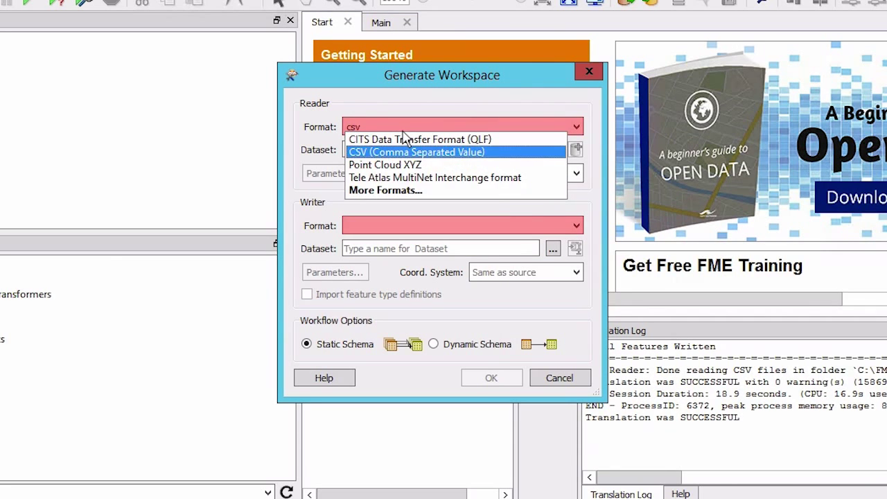
pyautogui.press('Return')
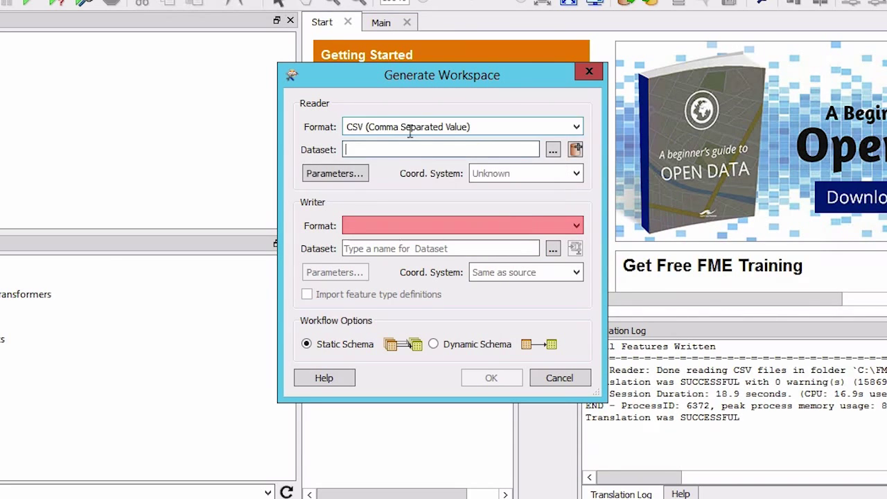
pyautogui.click(554, 149)
pyautogui.click(527, 206)
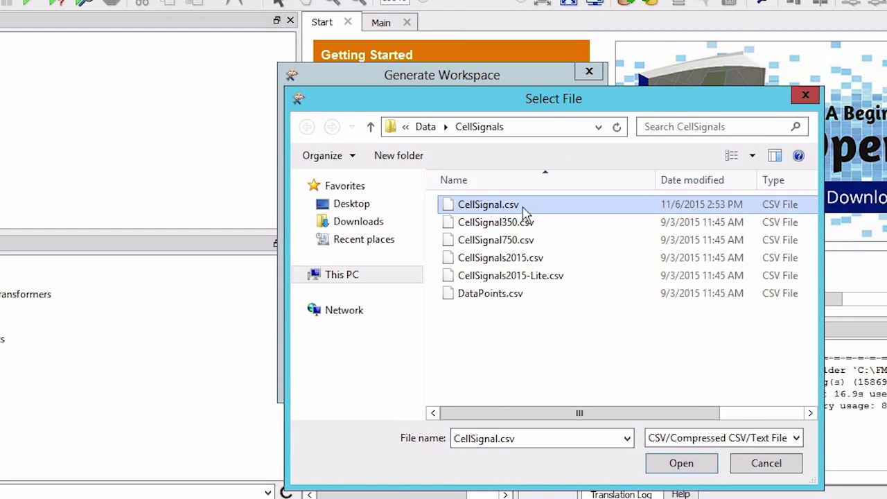
pyautogui.click(696, 468)
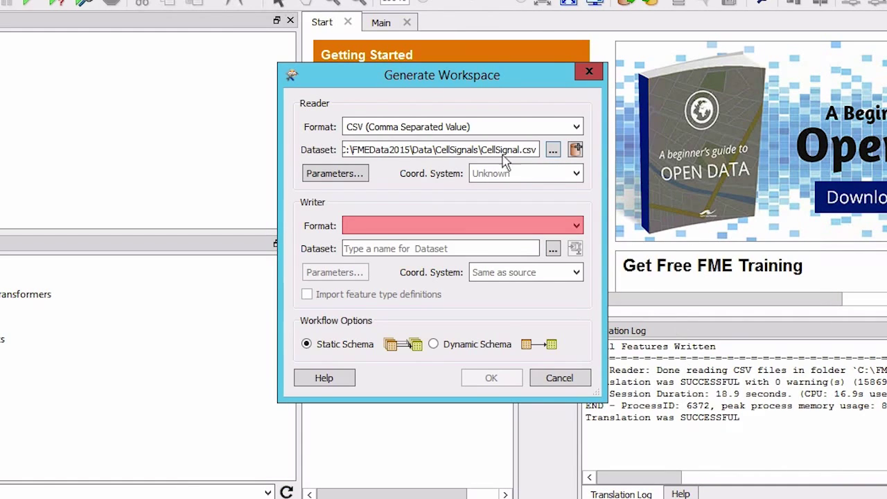
# - Check and accept the CSV reader parameters, and set the reader's coordinate system to LL84
pyautogui.click(343, 174)
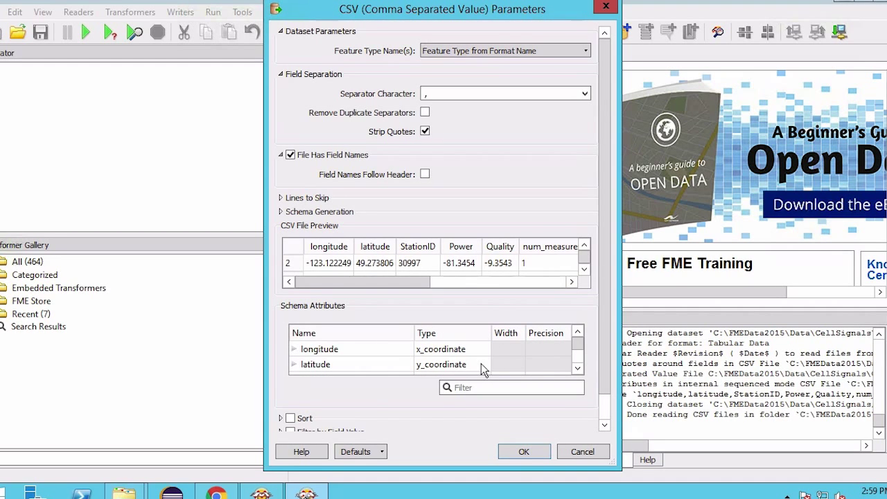
pyautogui.click(524, 451)
pyautogui.click(522, 190)
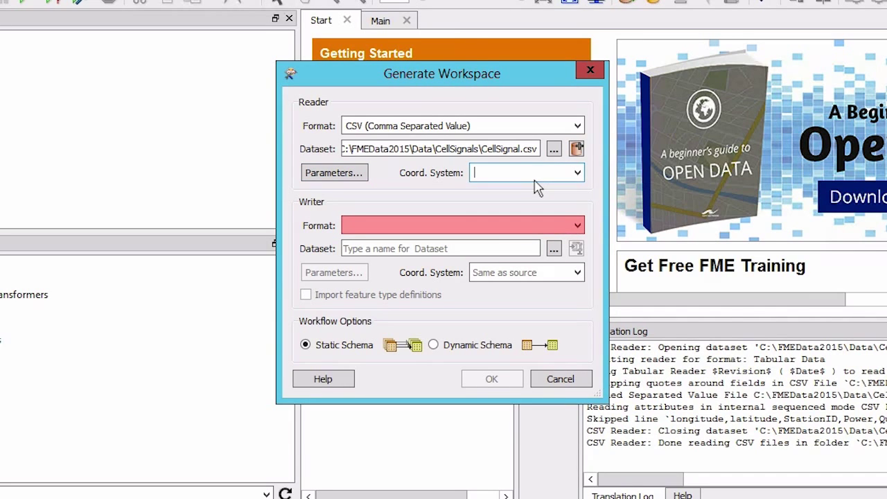
pyautogui.write('LL')
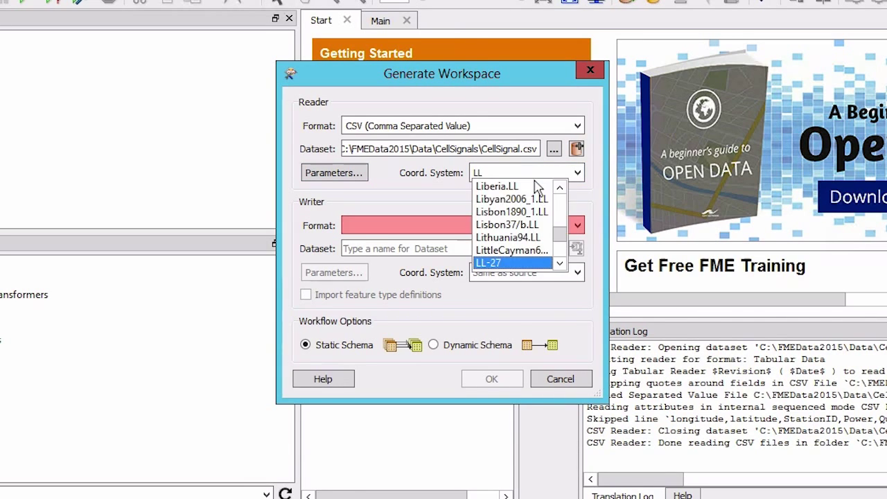
pyautogui.write('84')
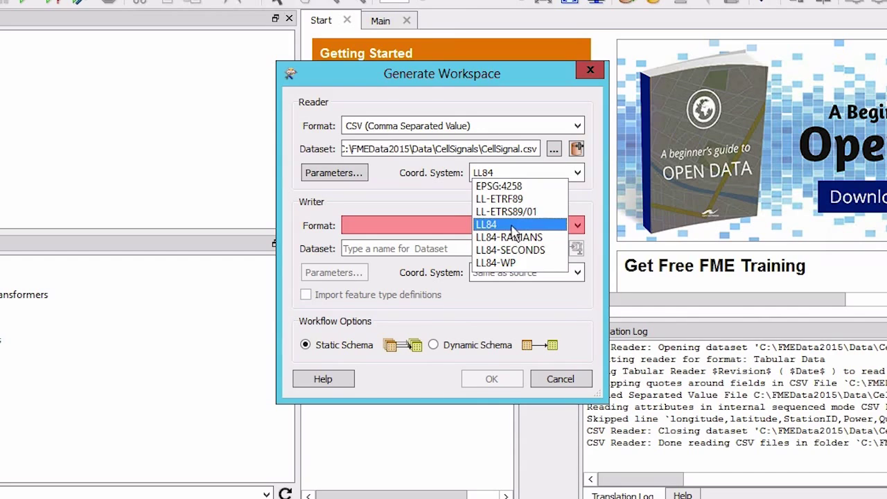
pyautogui.click(478, 225)
# - Set the writer format to MapInfo TAB (MAPINFO)
pyautogui.click(476, 226)
pyautogui.write('mapinfo')
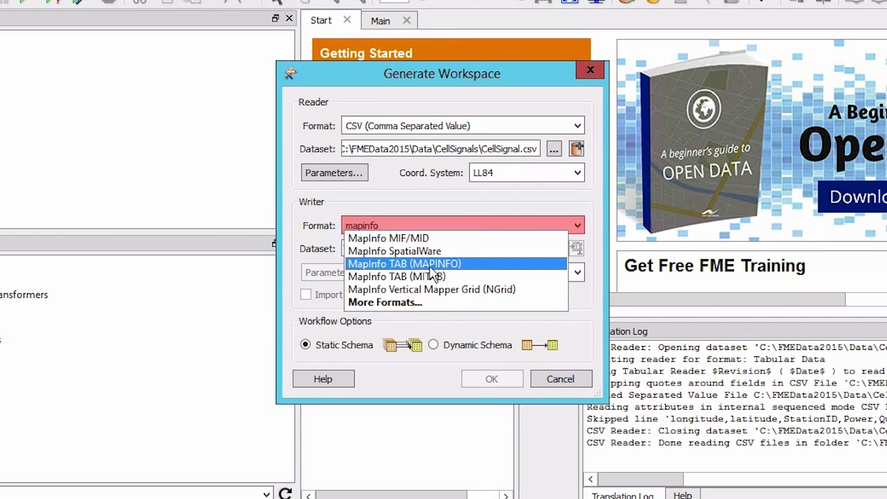
pyautogui.click(432, 264)
# - Set the writer dataset to the folder C:\FMEData2015\Output\Tutorial and generate the workspace
pyautogui.click(554, 248)
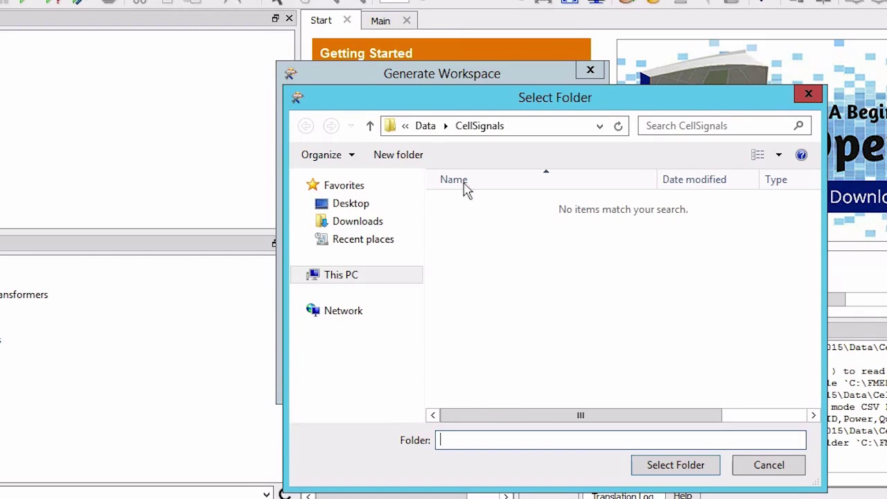
pyautogui.click(406, 126)
pyautogui.click(419, 145)
pyautogui.click(490, 224)
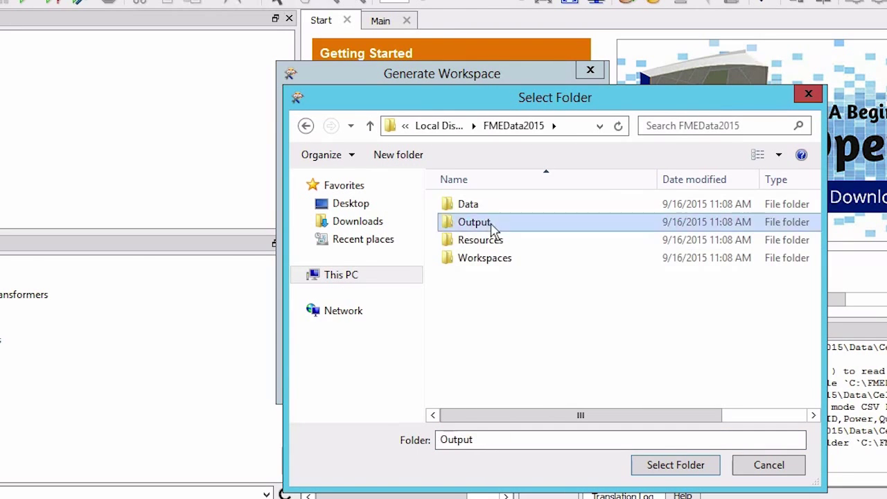
pyautogui.doubleClick(489, 223)
pyautogui.click(499, 232)
pyautogui.doubleClick(499, 233)
pyautogui.click(670, 469)
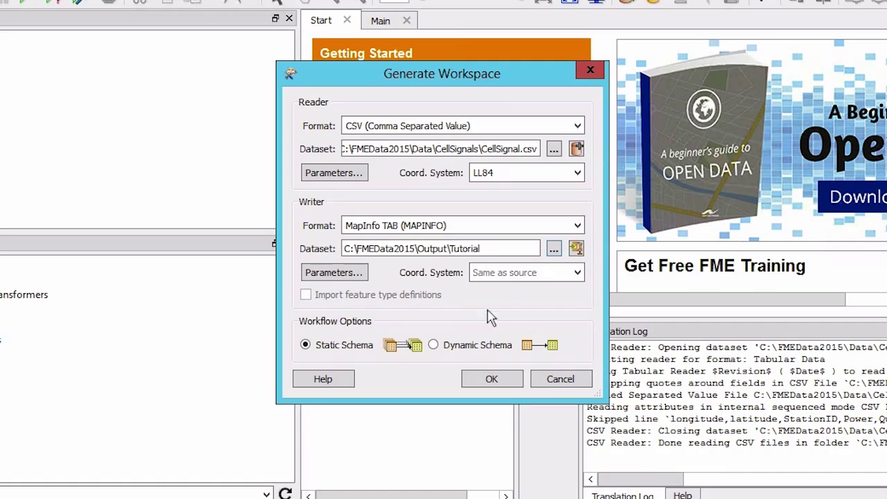
pyautogui.click(485, 378)
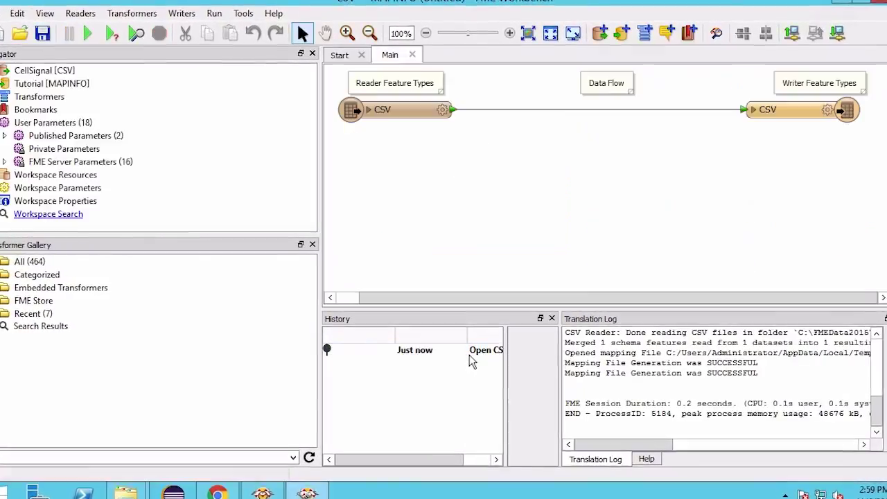
# - Expand the attribute lists of the reader and writer feature types, and name the writer's table "Quality of Signal"
pyautogui.click(369, 108)
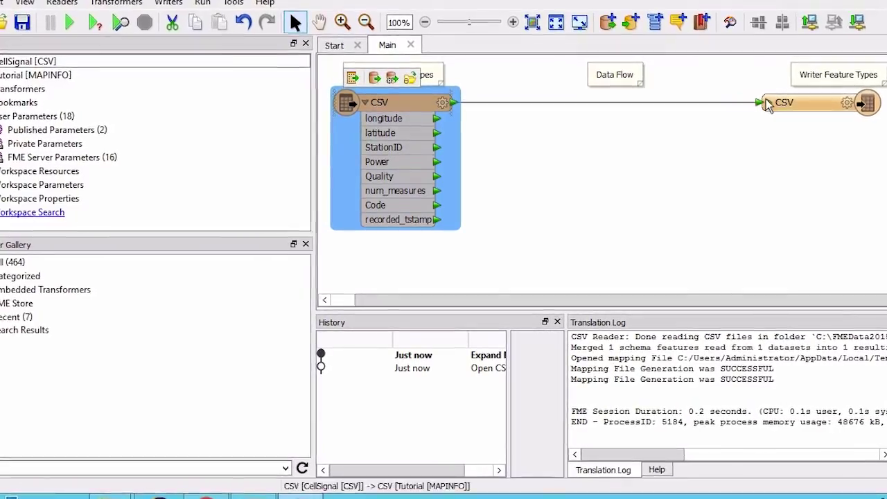
pyautogui.click(774, 102)
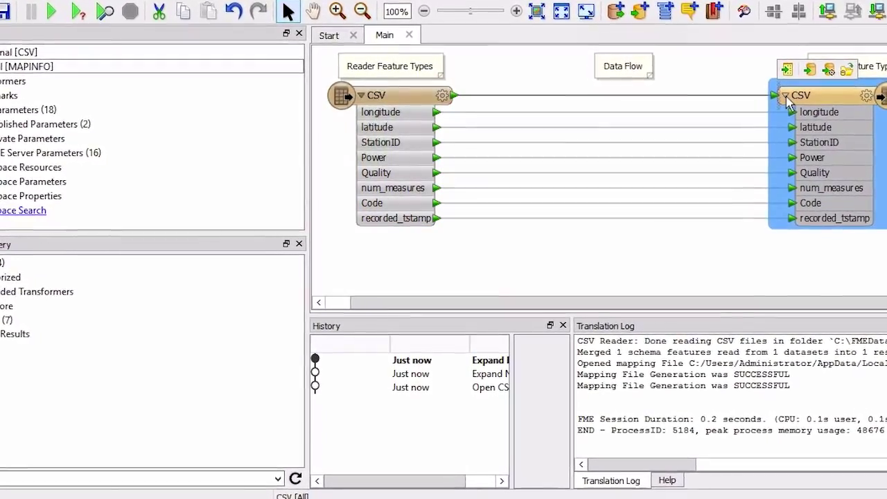
pyautogui.doubleClick(793, 97)
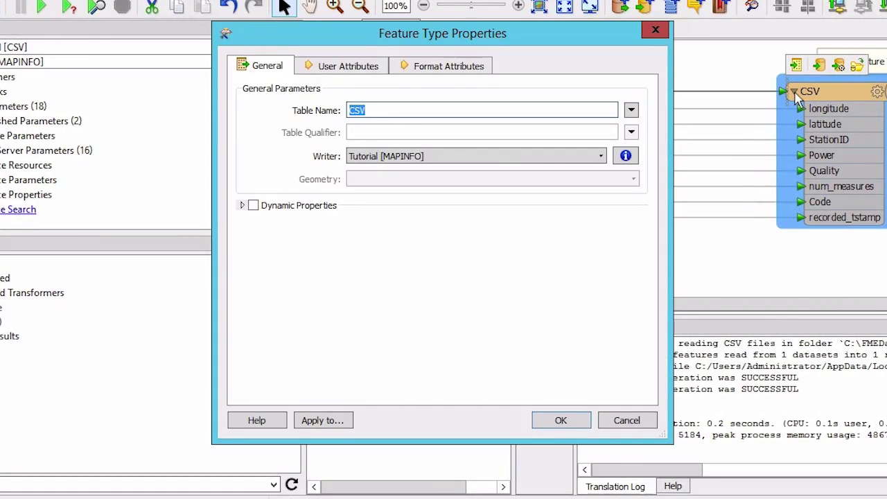
pyautogui.write('Qu')
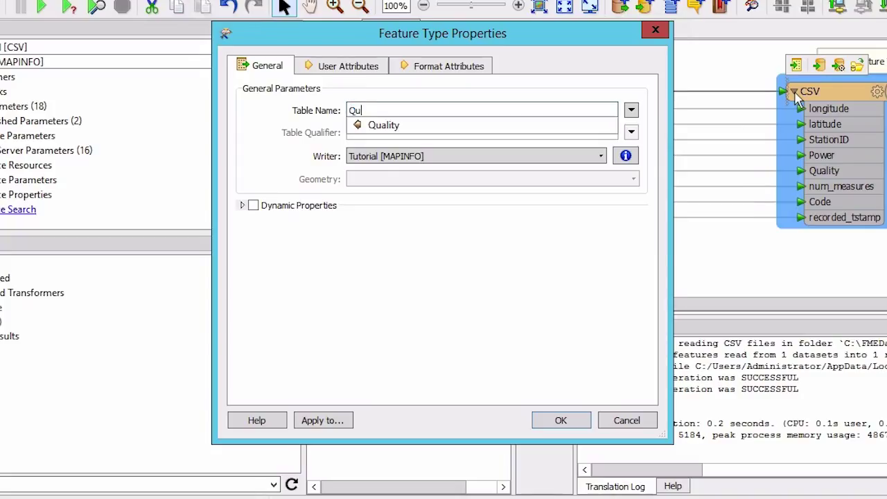
pyautogui.write('ality')
pyautogui.press('BackSpace')
pyautogui.press('BackSpace')
pyautogui.press('BackSpace')
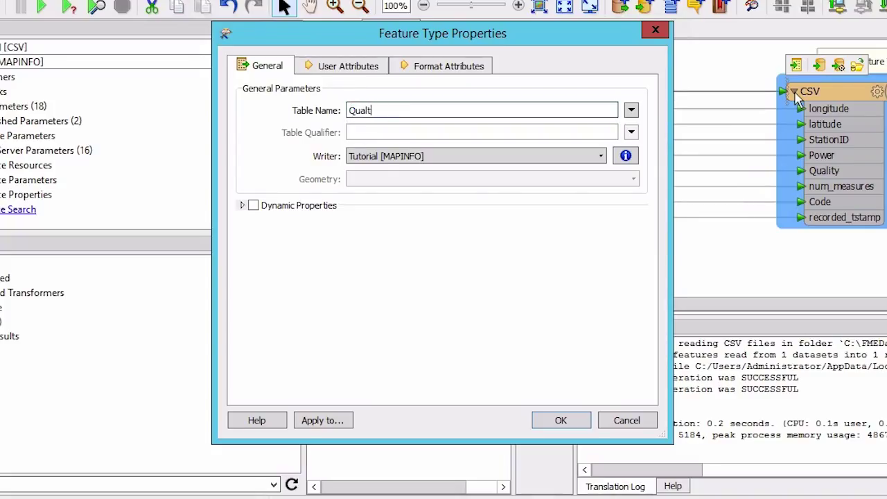
pyautogui.press('Return')
pyautogui.write('of Signal')
# - Set the writer feature type's user attribute definition to Automatic and apply the properties
pyautogui.click(334, 66)
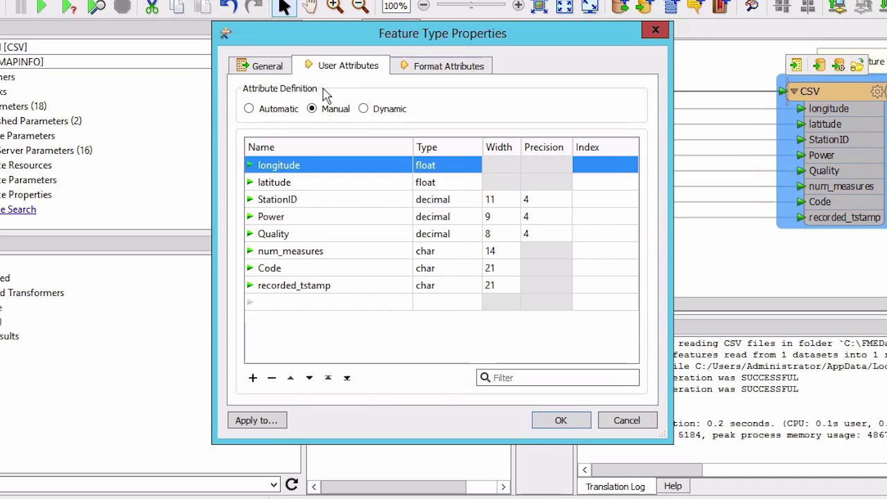
pyautogui.click(282, 109)
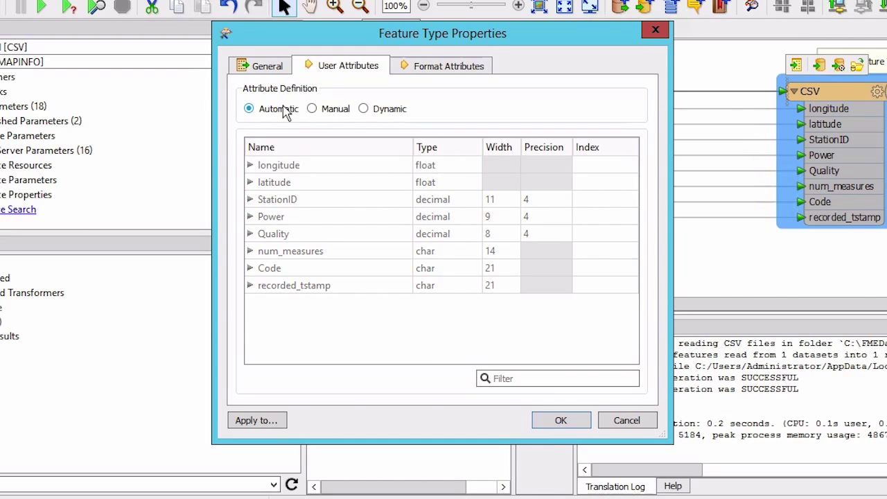
pyautogui.click(561, 420)
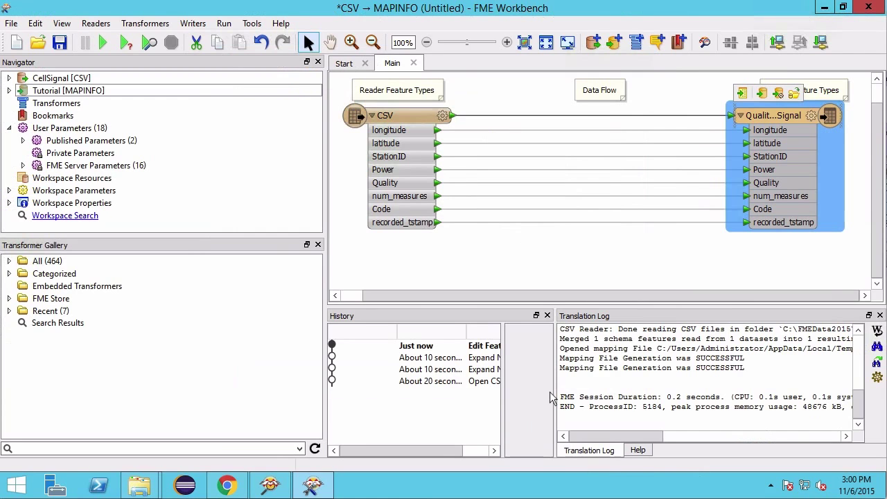
# - Save the workspace as csv2mapinfo.fmw and run the translation
pyautogui.click(13, 24)
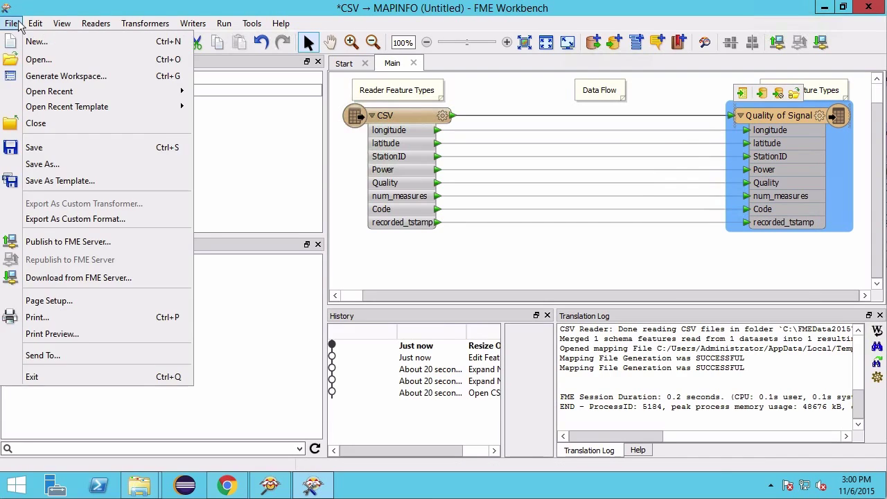
pyautogui.click(52, 149)
pyautogui.click(317, 329)
pyautogui.click(486, 245)
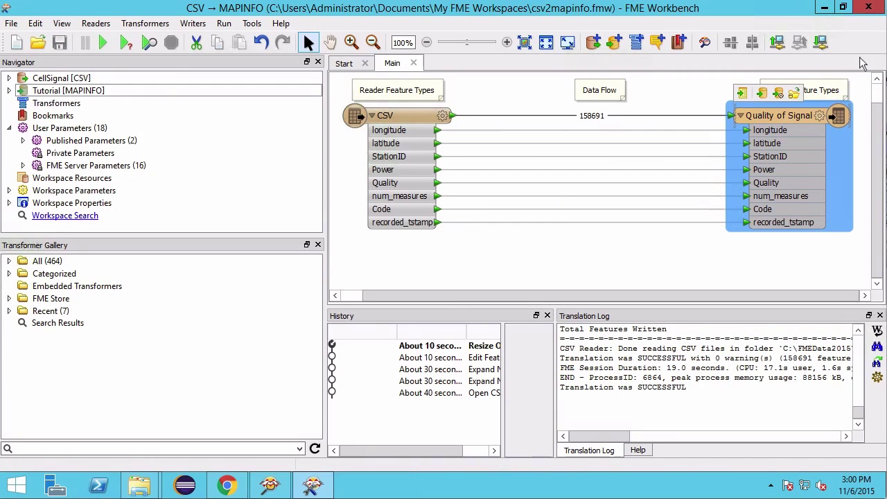
# - Inspect the Quality of Signal writer output in FME Data Inspector as a MapInfo TAB (MAPINFO) dataset
pyautogui.rightClick(799, 116)
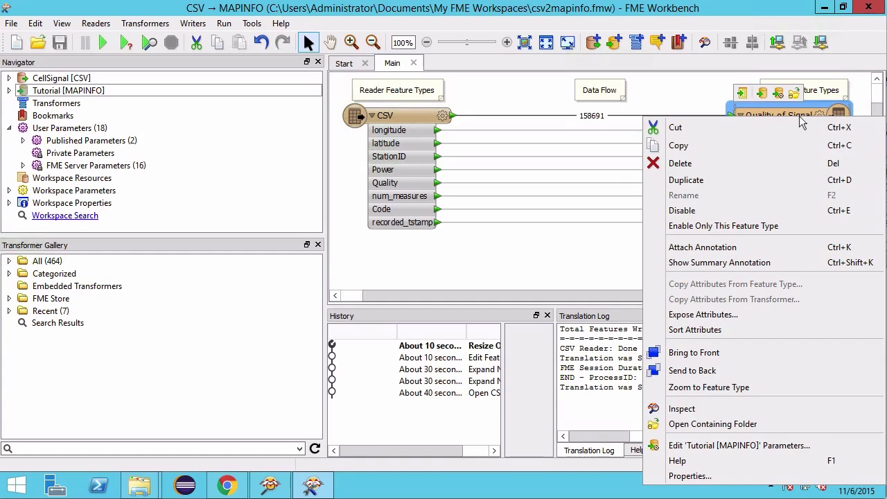
pyautogui.click(749, 410)
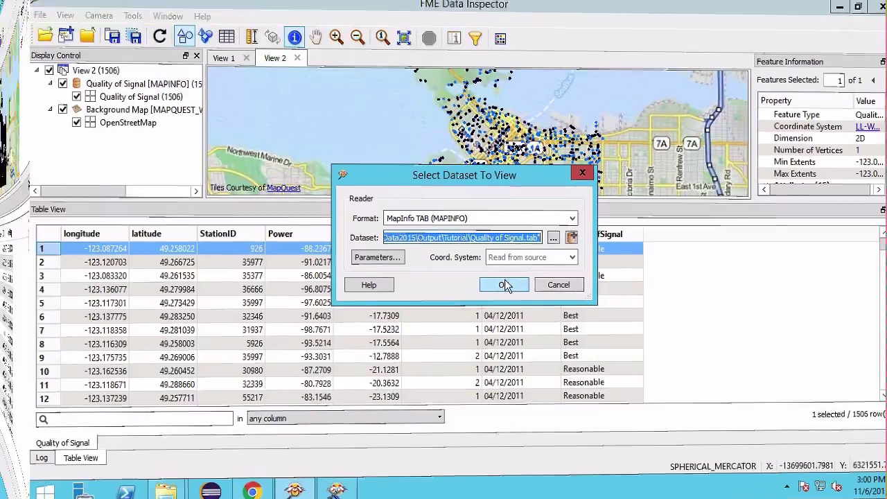
pyautogui.click(505, 285)
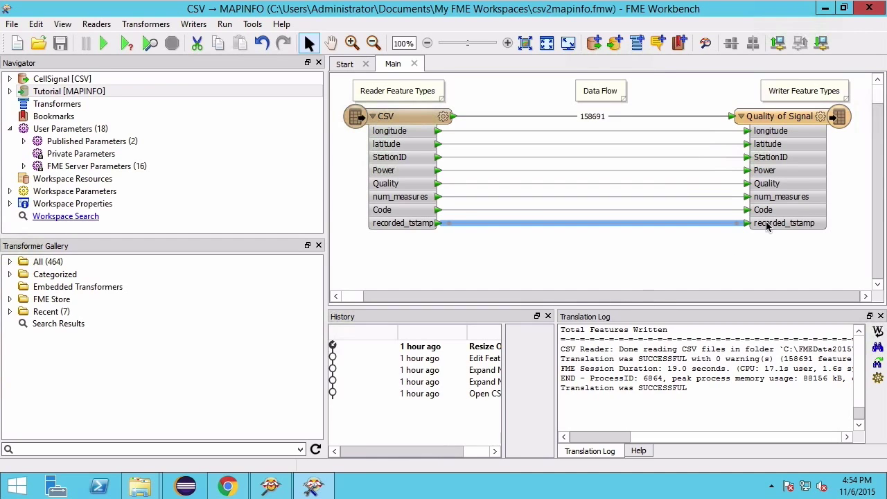
# - Move the Quality of Signal writer feature type farther from the reader and insert a NullAttributeMapper on their connection
pyautogui.click(764, 118)
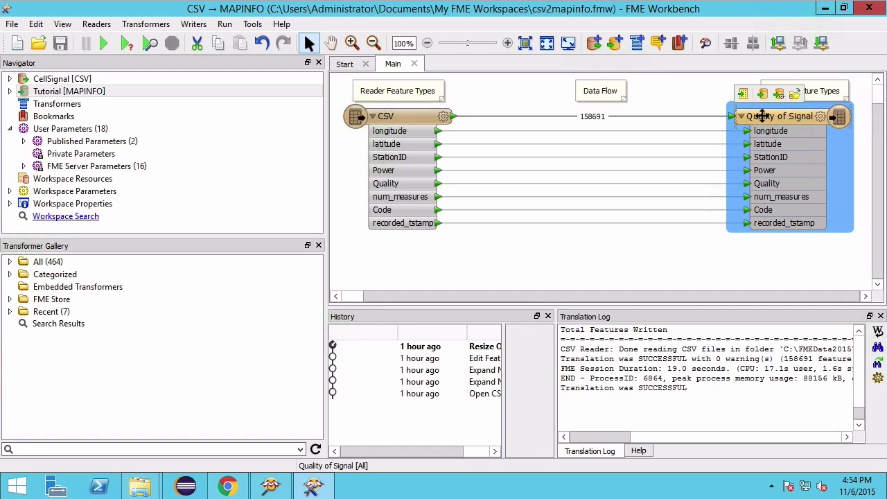
pyautogui.moveTo(762, 116); pyautogui.dragTo(814, 117)
pyautogui.click(490, 117)
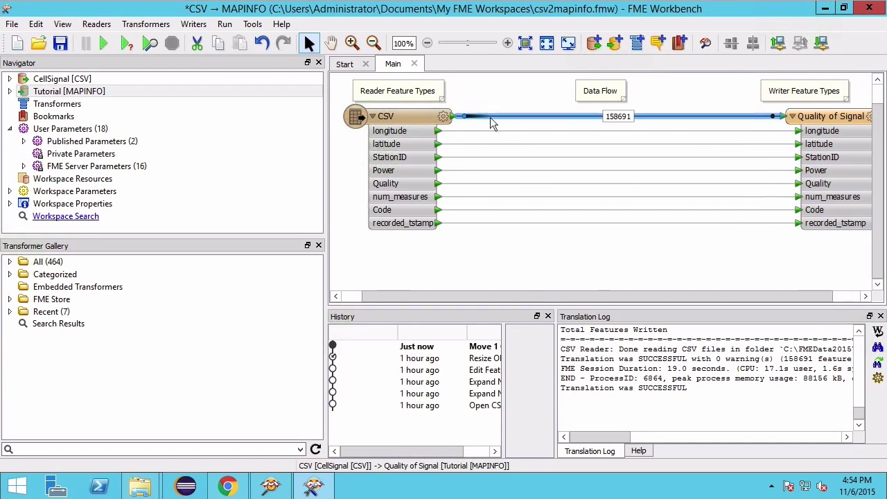
pyautogui.write('nul')
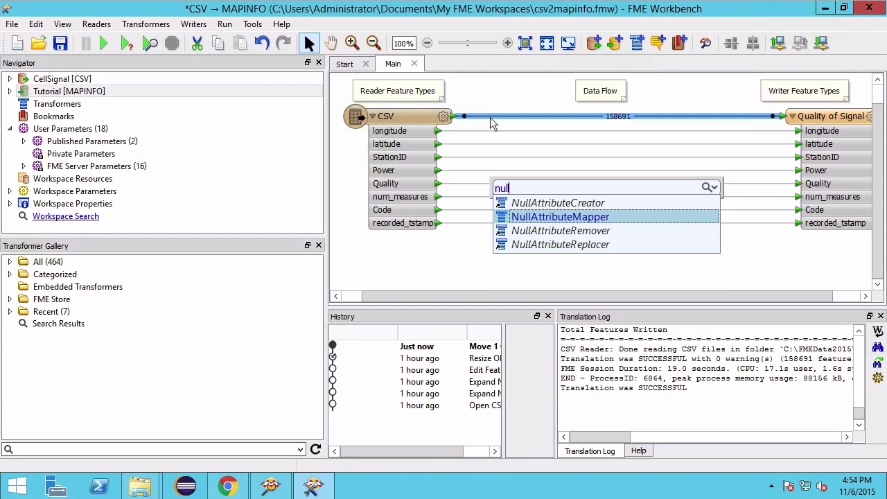
pyautogui.press('Return')
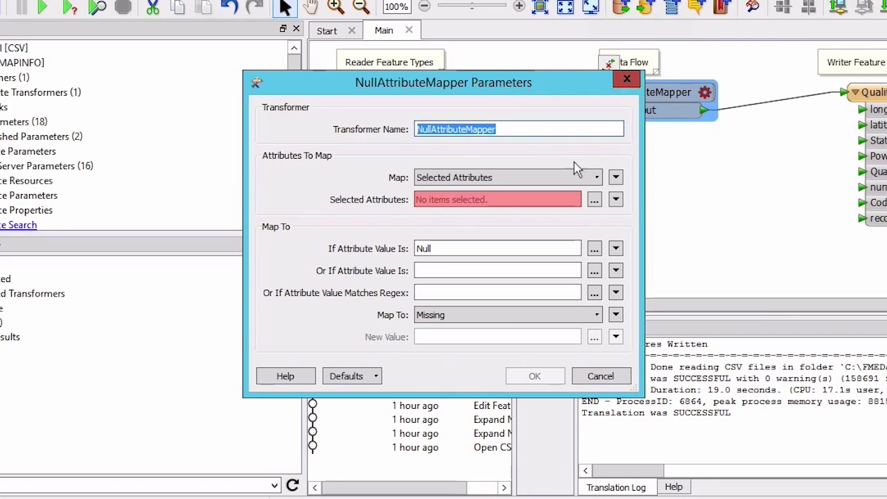
# - Choose Code, latitude, longitude, Power and Quality as the attributes to map in the NullAttributeMapper
pyautogui.click(594, 199)
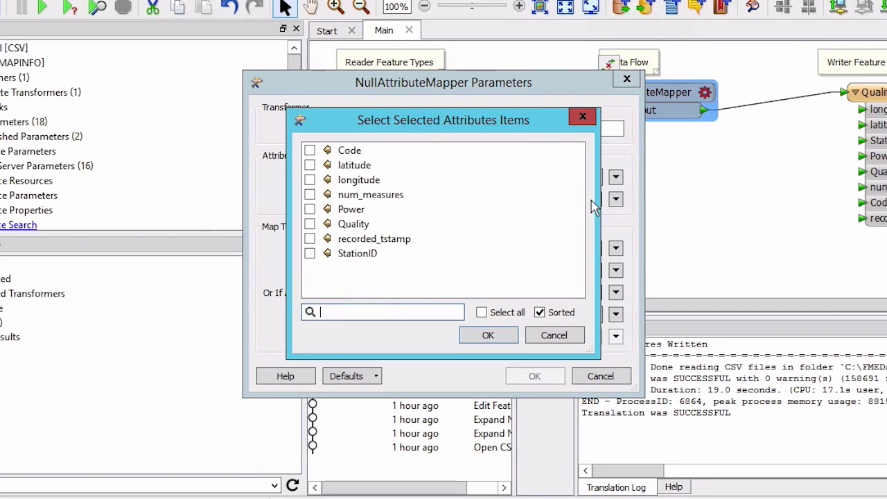
pyautogui.click(310, 151)
pyautogui.click(310, 165)
pyautogui.click(309, 180)
pyautogui.click(310, 209)
pyautogui.click(310, 224)
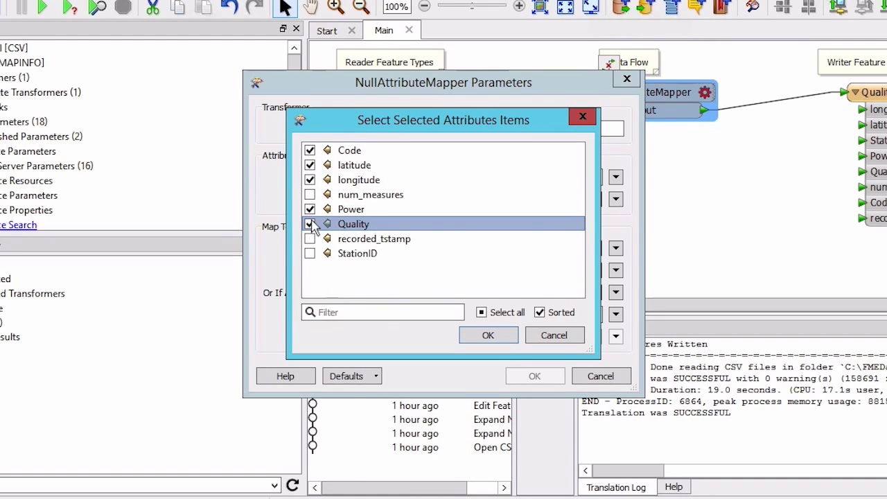
pyautogui.click(488, 335)
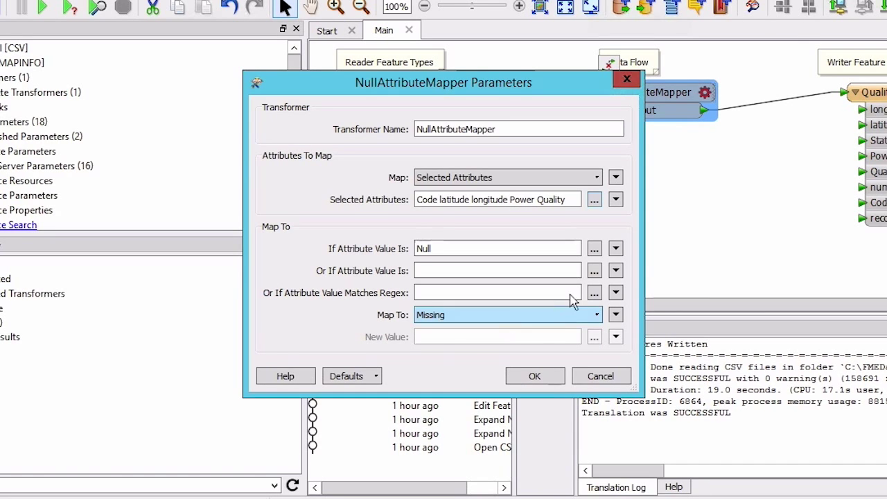
# - Add Empty and Missing (Selected Attributes Only) to the NullAttributeMapper's "If Attribute Value Is" conditions
pyautogui.click(595, 251)
pyautogui.click(310, 164)
pyautogui.click(310, 177)
pyautogui.click(487, 336)
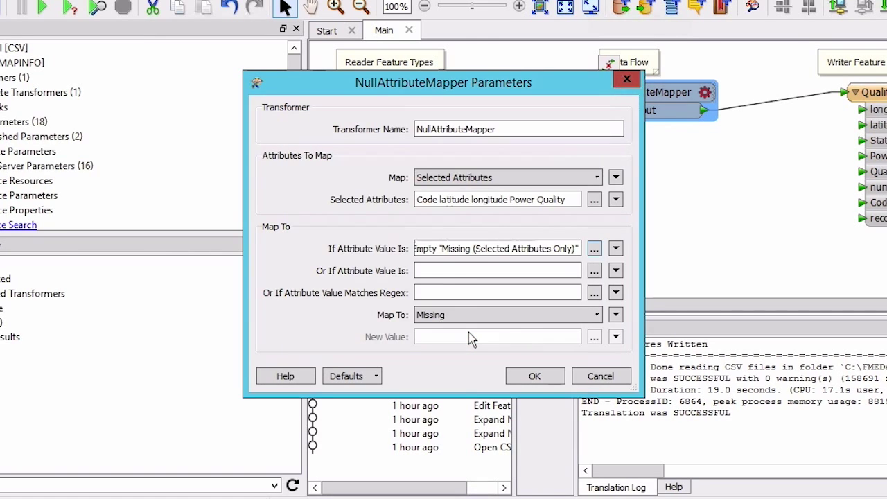
# - Keep Missing as the NullAttributeMapper's Map To value and accept its parameters
pyautogui.click(573, 315)
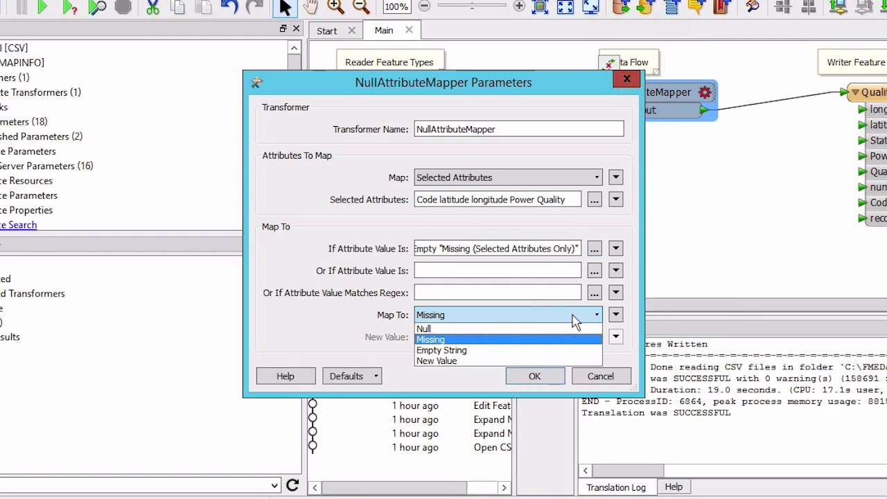
pyautogui.click(573, 315)
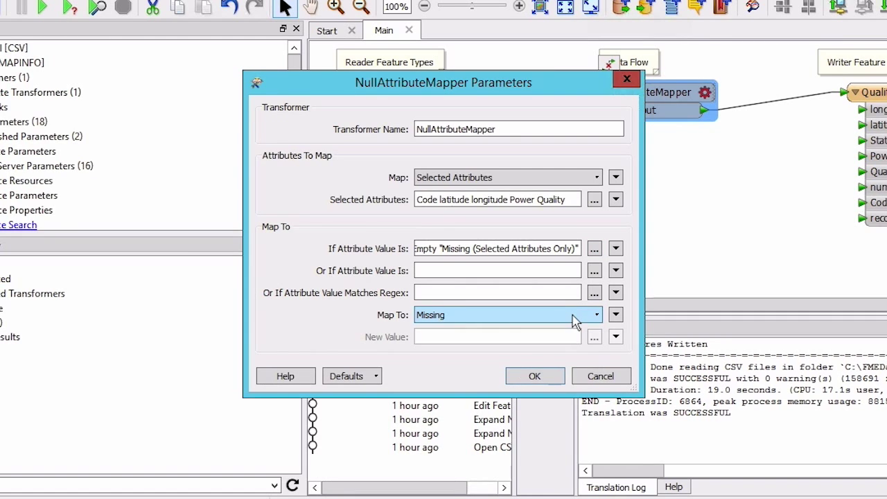
pyautogui.click(559, 381)
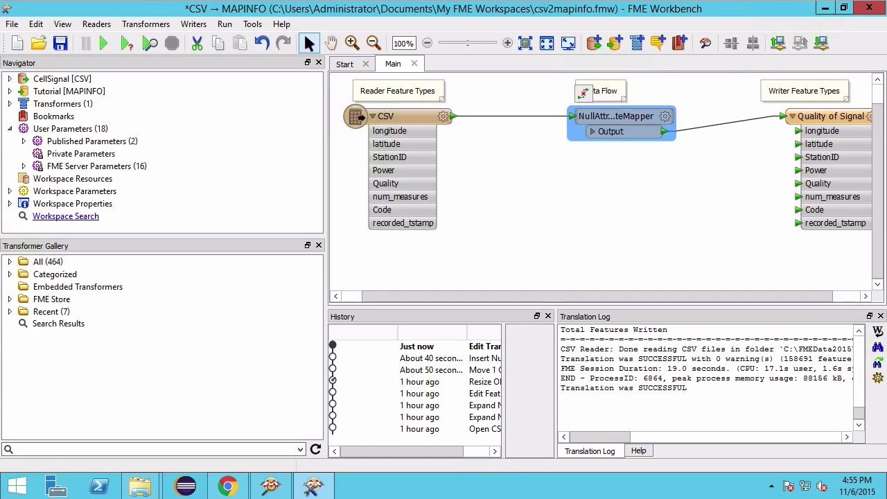
# - Move the NullAttributeMapper closer to the CSV reader and insert a Tester on its connection to the Quality of Signal writer
pyautogui.moveTo(629, 120); pyautogui.dragTo(542, 118)
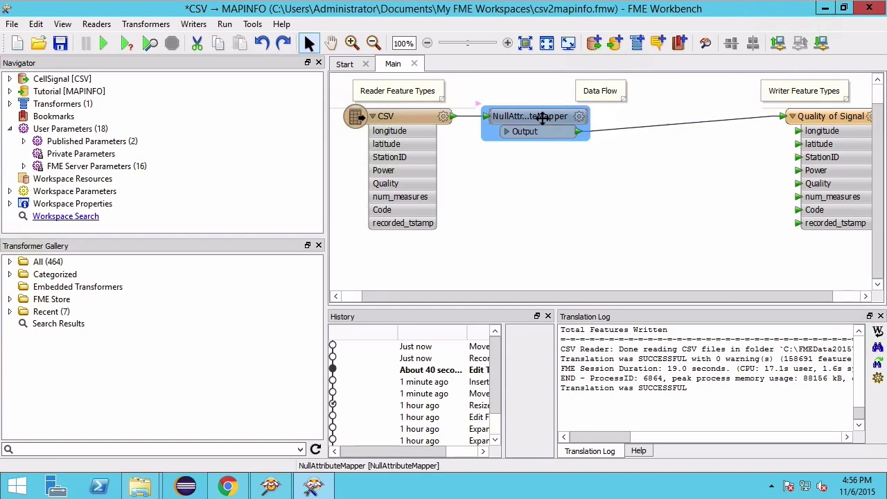
pyautogui.click(647, 125)
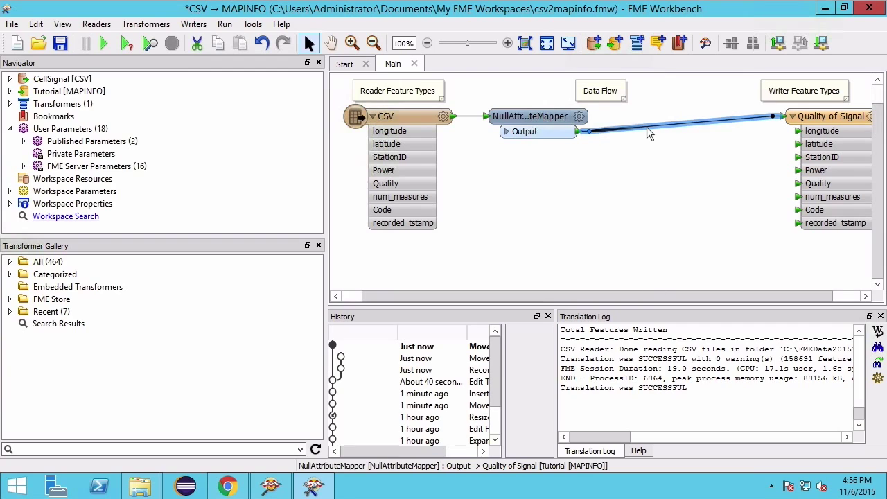
pyautogui.write('tester')
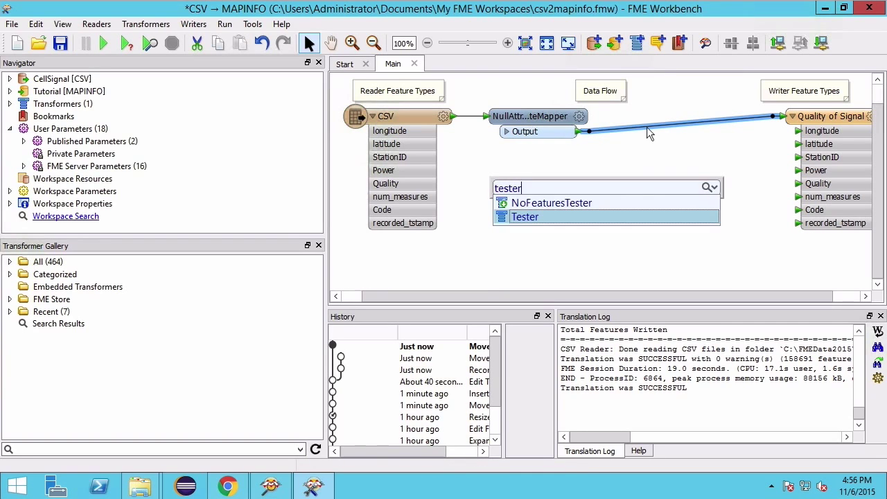
pyautogui.press('Return')
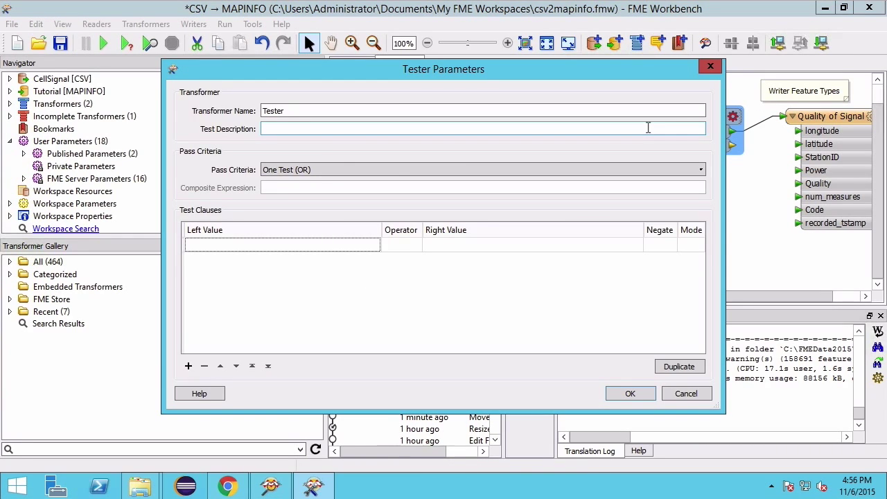
# - Add three test clauses to the Tester with the attributes Code, Power and Quality as left values
pyautogui.click(367, 246)
pyautogui.write('Co')
pyautogui.press('Return')
pyautogui.click(269, 262)
pyautogui.write('p')
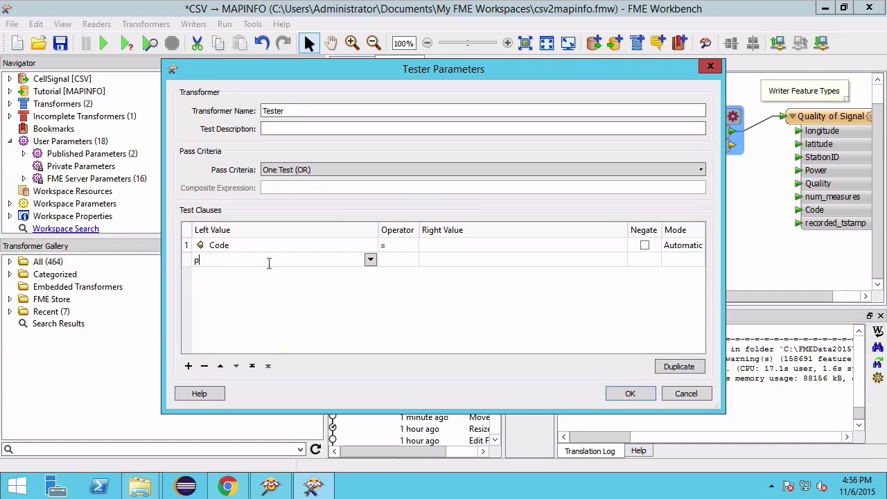
pyautogui.write('P')
pyautogui.press('Return')
pyautogui.click(264, 276)
pyautogui.write('Q')
pyautogui.press('Return')
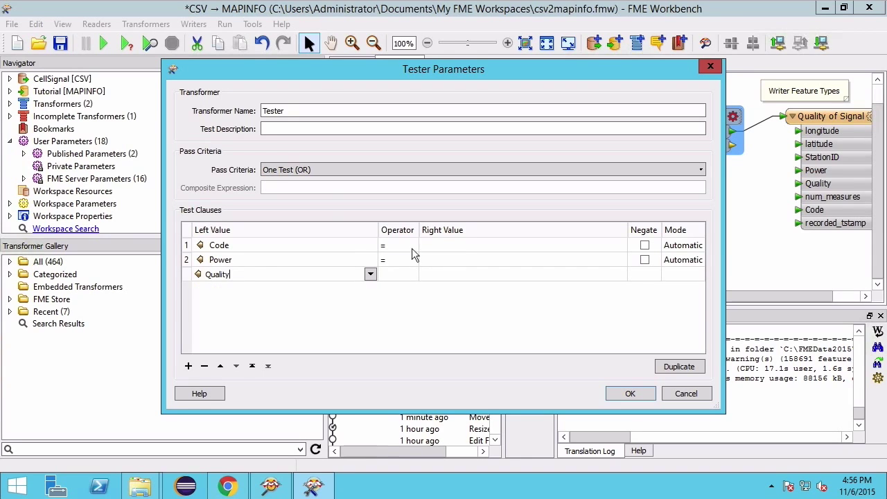
# - Set the operator of the Code, Power and Quality test clauses to Attribute Is Missing
pyautogui.click(413, 251)
pyautogui.click(412, 251)
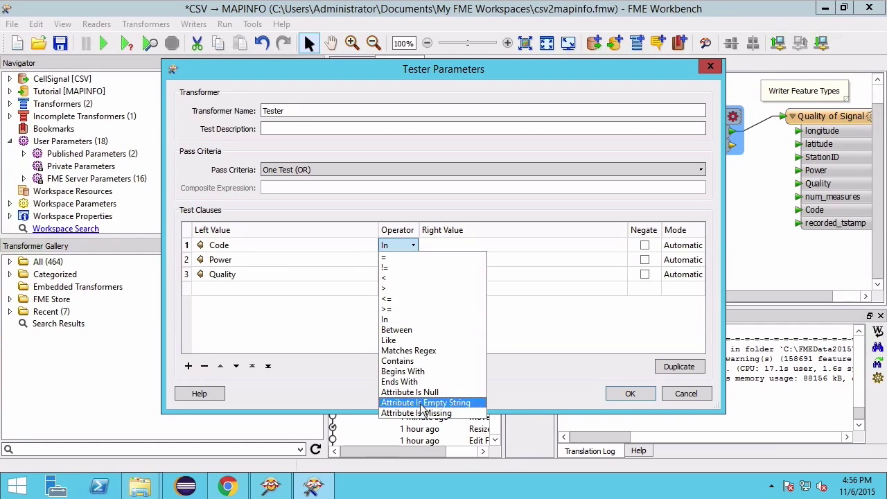
pyautogui.click(416, 405)
pyautogui.click(404, 260)
pyautogui.click(422, 260)
pyautogui.click(399, 424)
pyautogui.click(430, 275)
pyautogui.click(430, 275)
pyautogui.click(399, 440)
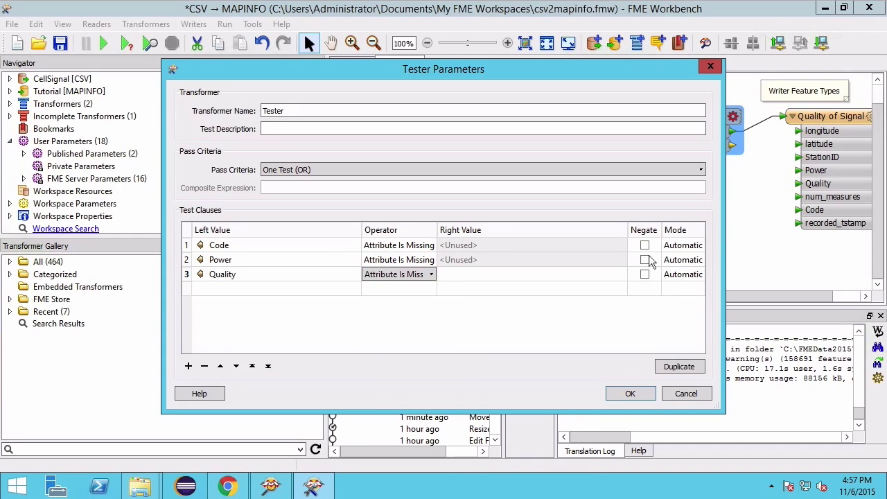
# - Negate the Code, Power and Quality test clauses and accept the Tester parameters
pyautogui.click(644, 245)
pyautogui.click(645, 259)
pyautogui.click(645, 274)
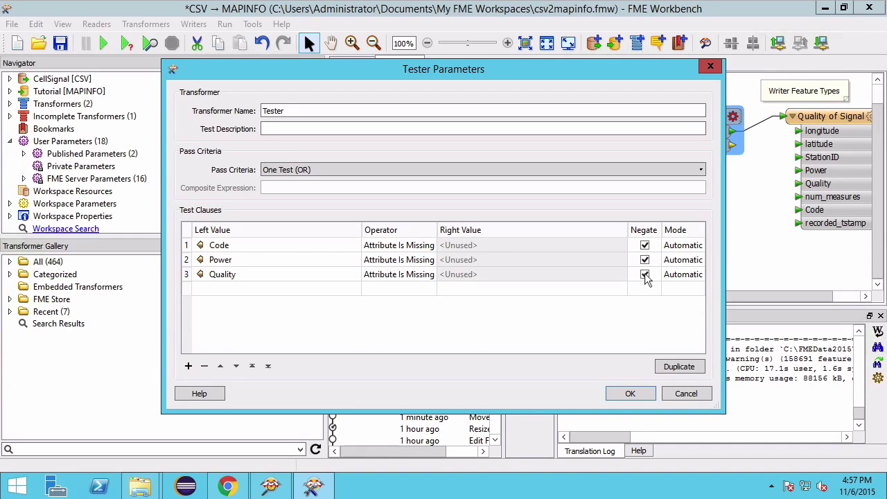
pyautogui.click(630, 393)
# - Reposition the Quality of Signal writer feature type and insert a second Tester between the first Tester's Passed port and the writer
pyautogui.moveTo(807, 117)
pyautogui.mouseDown()
pyautogui.moveTo(863, 117)
pyautogui.moveTo(802, 117)
pyautogui.moveTo(810, 129)
pyautogui.mouseUp()
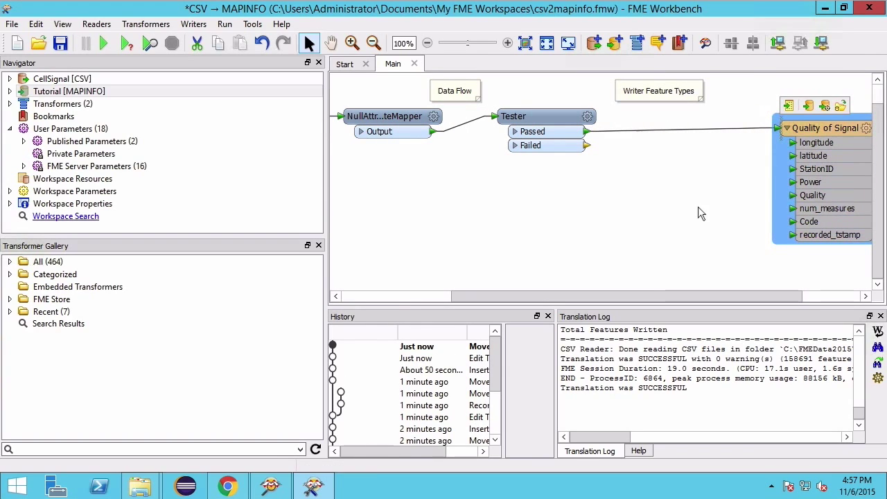
pyautogui.click(653, 130)
pyautogui.write('te')
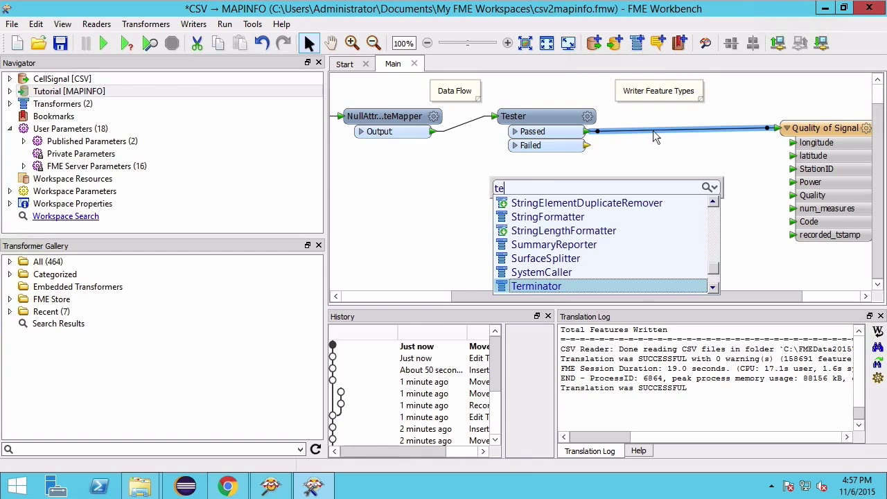
pyautogui.write('ster')
pyautogui.press('Return')
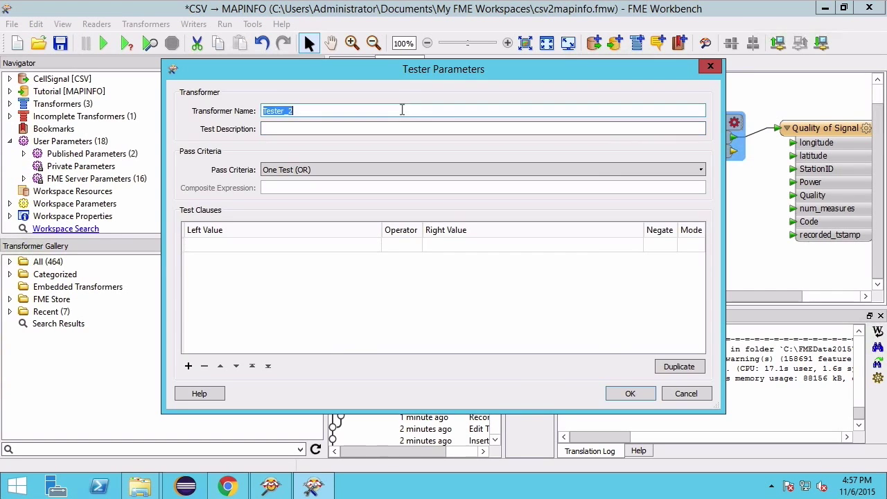
# - Name the second Tester Tester_lat_long and add a test clause for latitude with the operator Attribute Is Missing
pyautogui.write('Tester_lat_long')
pyautogui.click(279, 251)
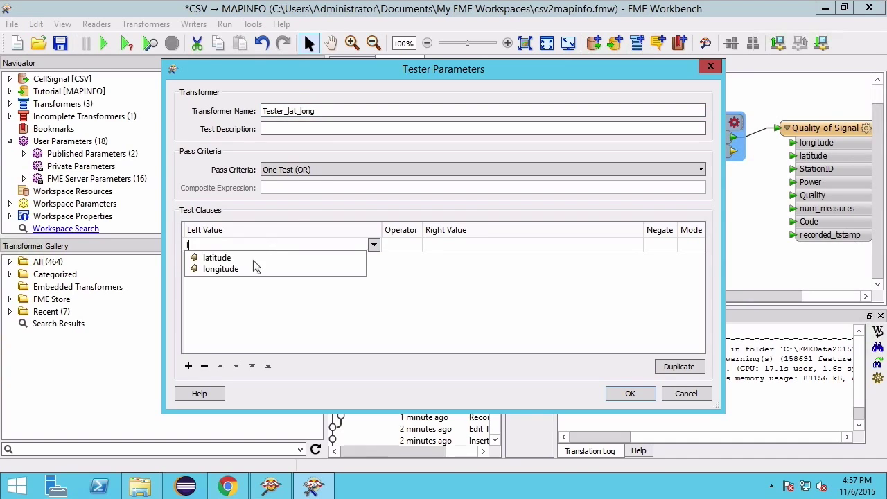
pyautogui.click(254, 258)
pyautogui.click(400, 245)
pyautogui.click(405, 416)
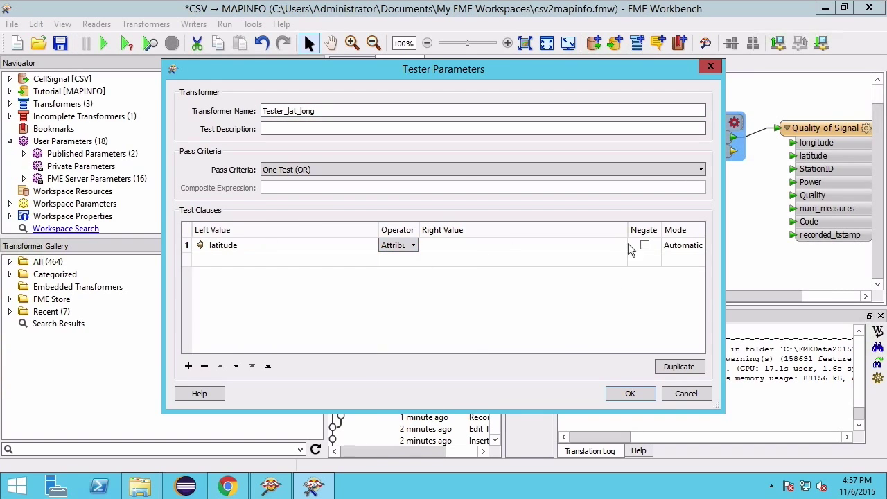
# - Add a second test clause to Tester_lat_long for longitude with the operator Attribute Is Missing
pyautogui.click(356, 259)
pyautogui.write('lo')
pyautogui.click(313, 273)
pyautogui.click(399, 259)
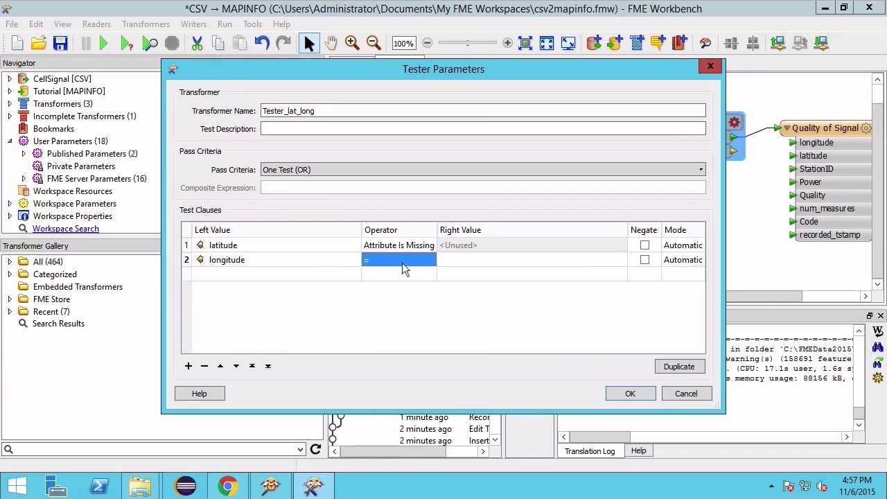
pyautogui.scroll(-1, 406, 269)
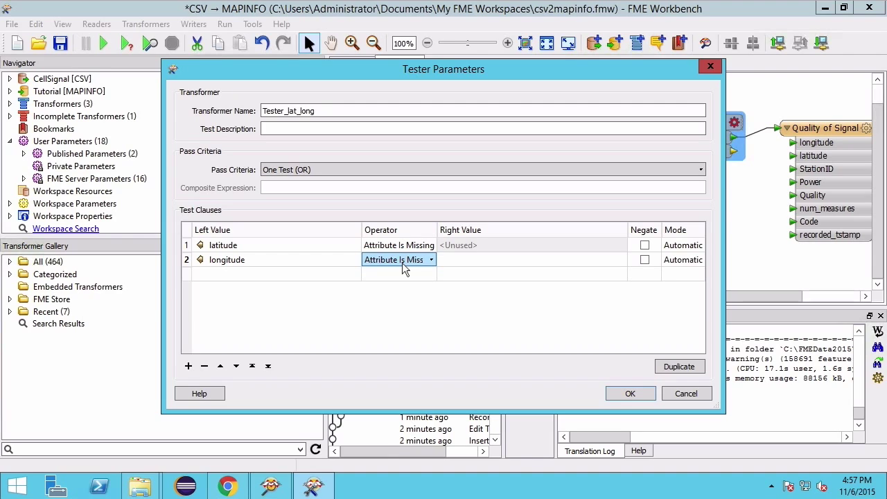
# - Negate the latitude and longitude test clauses and accept the Tester_lat_long parameters
pyautogui.click(646, 251)
pyautogui.click(645, 248)
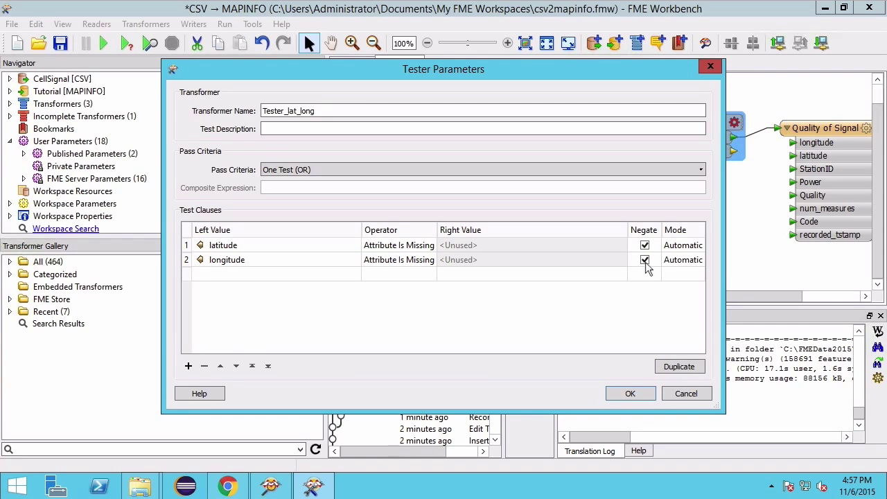
pyautogui.click(631, 394)
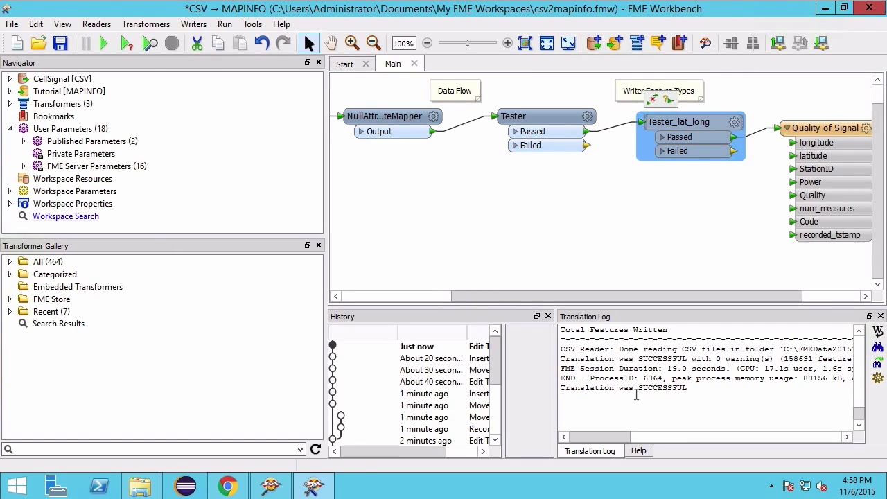
# - Move the Quality of Signal writer farther from Tester_lat_long and insert a DuplicateRemover on the connection between them
pyautogui.click(832, 296)
pyautogui.moveTo(756, 128); pyautogui.dragTo(861, 134)
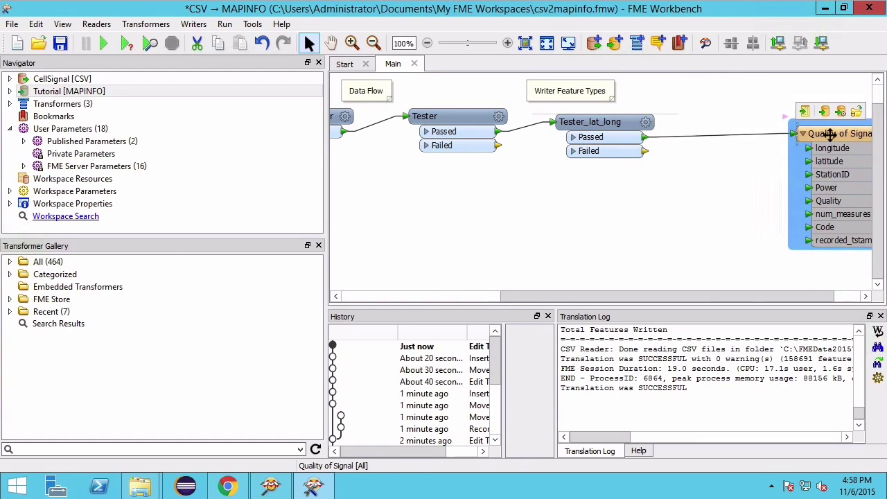
pyautogui.click(719, 138)
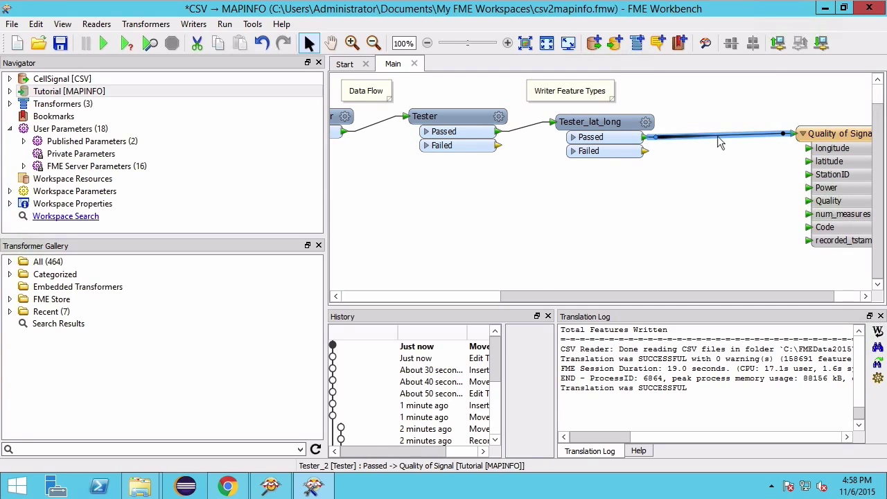
pyautogui.write('dup')
pyautogui.press('Down')
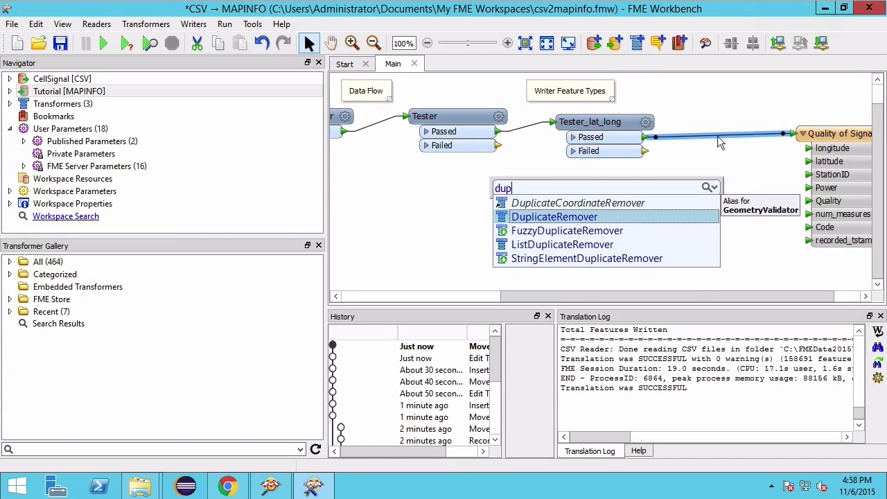
pyautogui.press('Return')
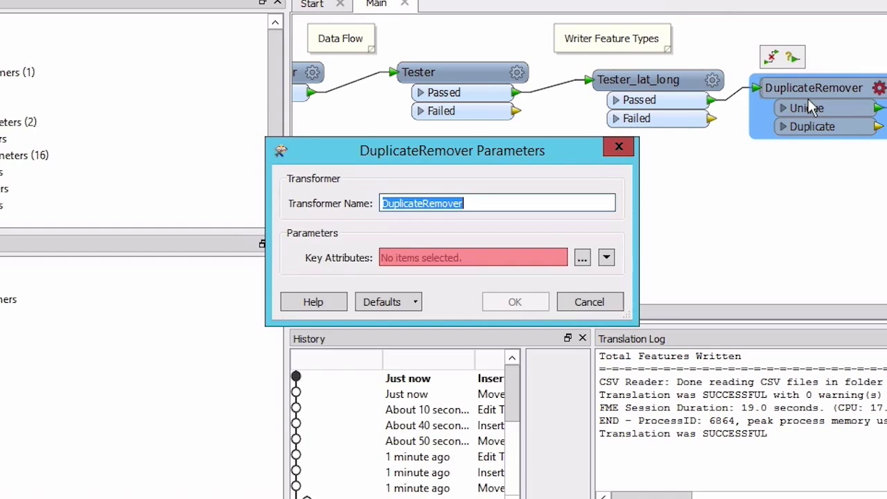
# - Choose latitude and longitude as the DuplicateRemover's key attributes and accept its parameters
pyautogui.click(583, 257)
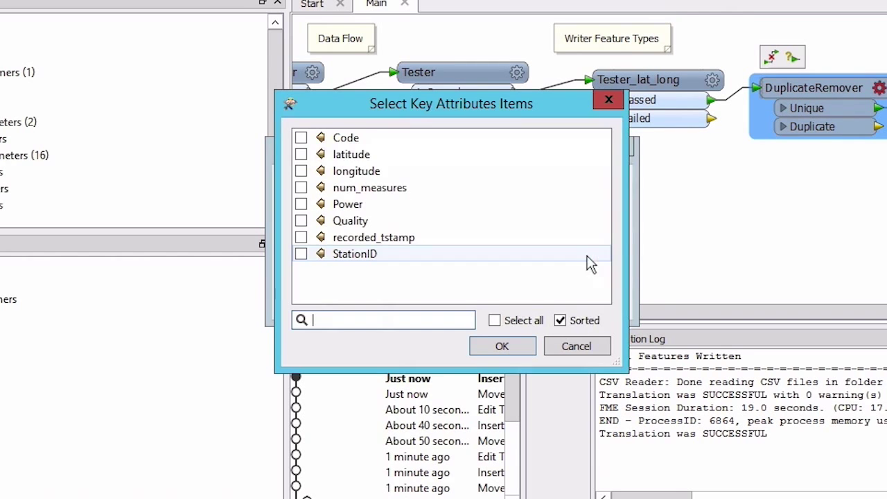
pyautogui.click(301, 154)
pyautogui.click(301, 171)
pyautogui.click(502, 346)
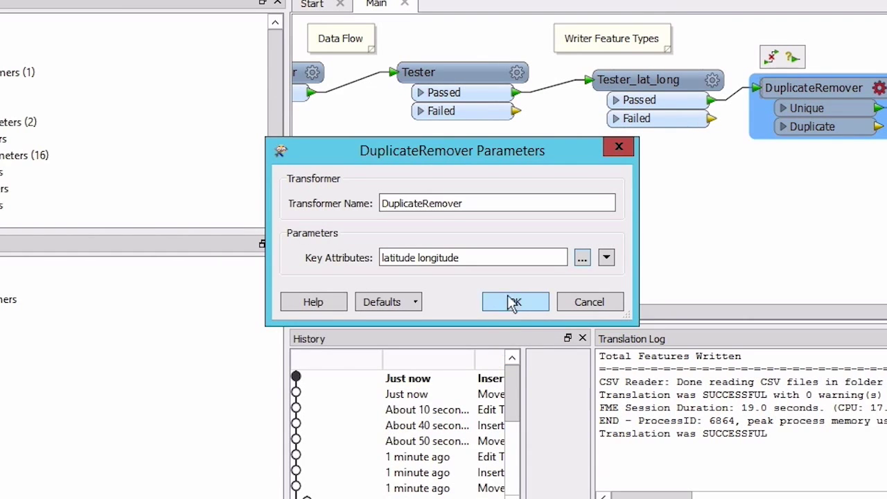
pyautogui.click(515, 303)
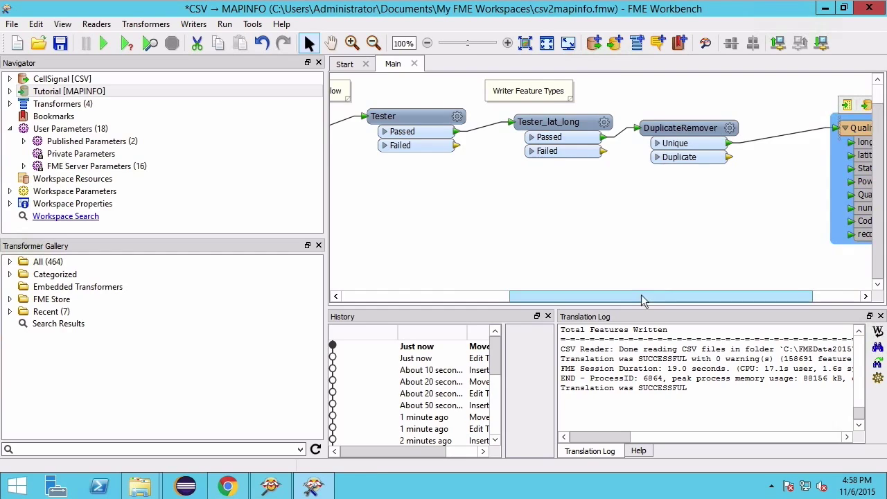
# - Insert a DateFormatter between the DuplicateRemover's Unique port and the Quality of Signal writer and open its parameters
pyautogui.moveTo(736, 311); pyautogui.dragTo(840, 309)
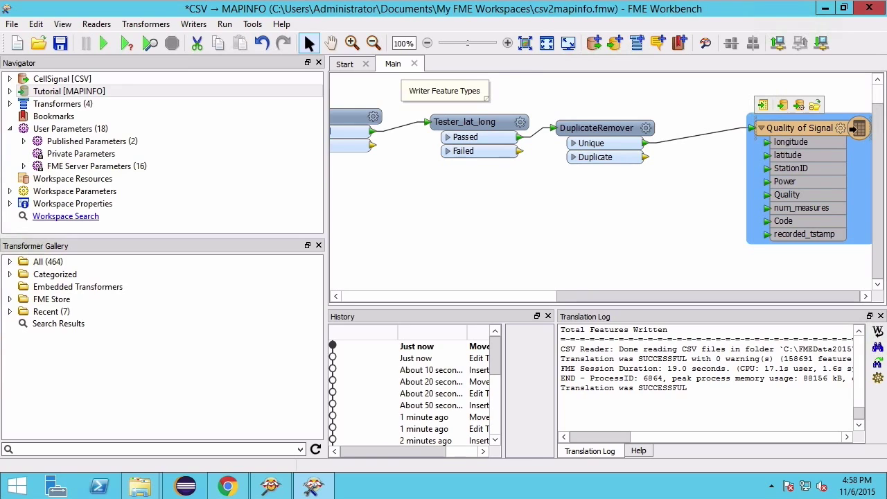
pyautogui.click(675, 140)
pyautogui.write('date')
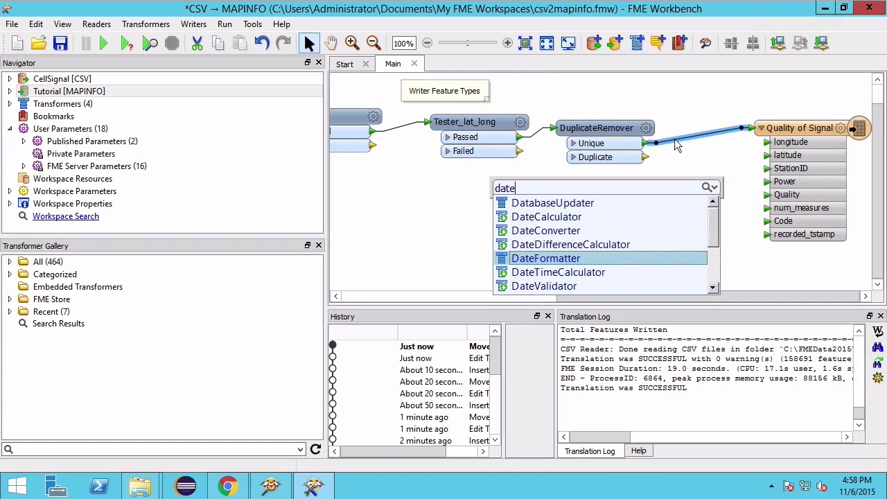
pyautogui.press('Return')
pyautogui.doubleClick(678, 143)
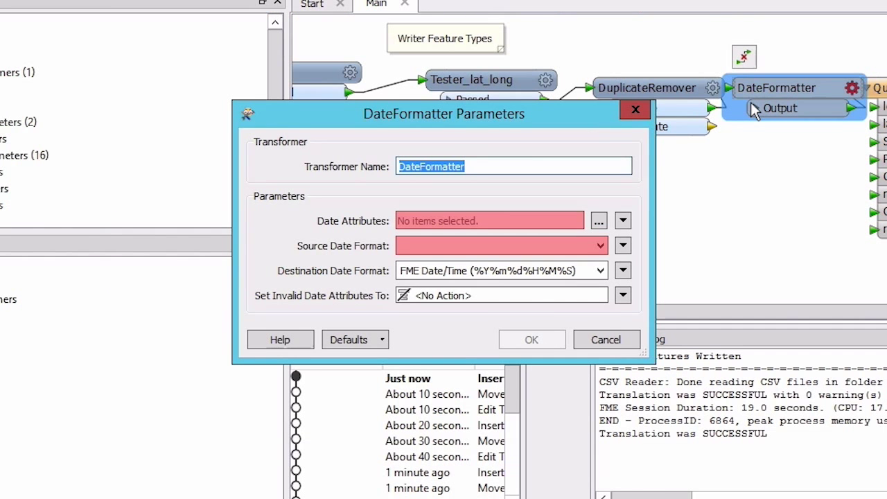
# - Choose recorded_tstamp as the DateFormatter's date attribute and set the source date format to Unknown - Automatic Detection
pyautogui.click(574, 226)
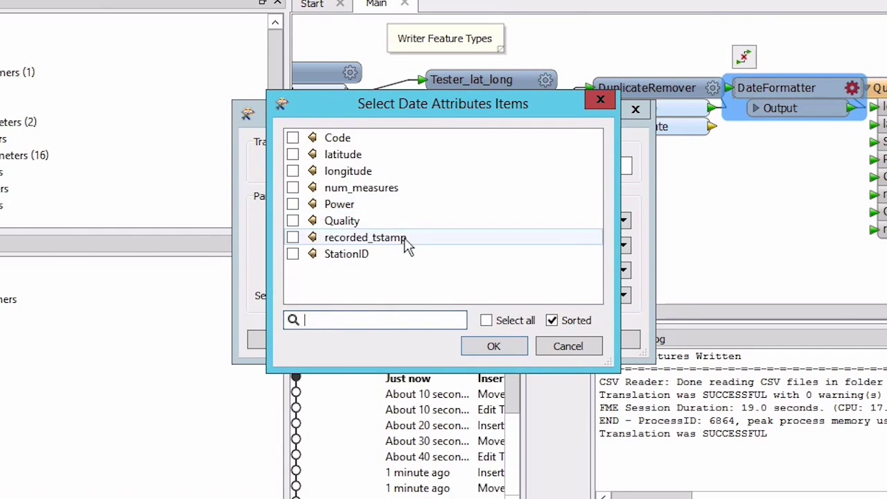
pyautogui.click(407, 241)
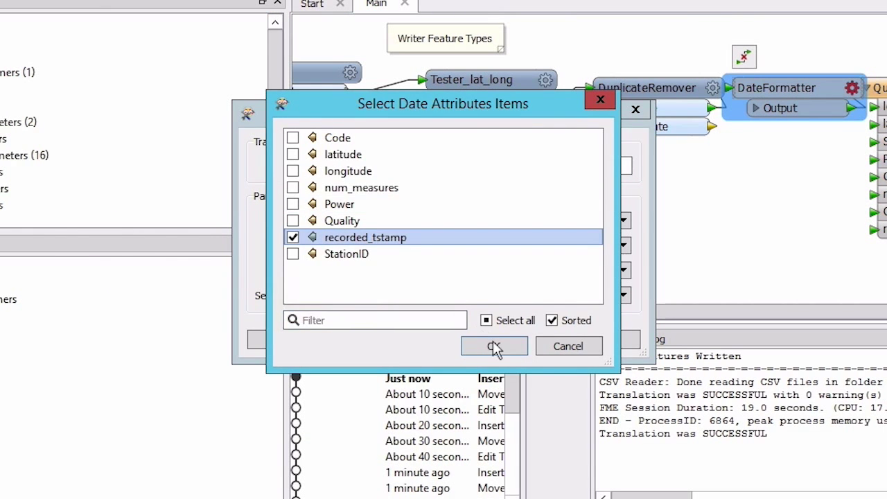
pyautogui.click(493, 346)
pyautogui.click(600, 246)
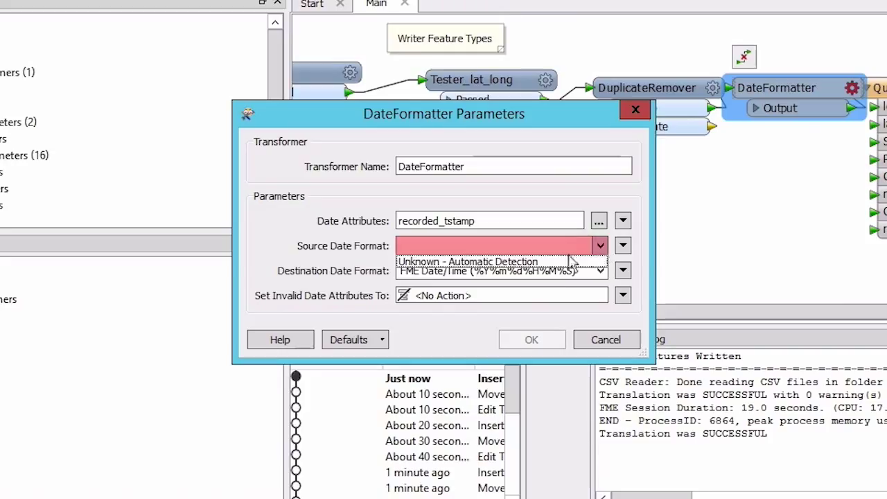
pyautogui.click(562, 261)
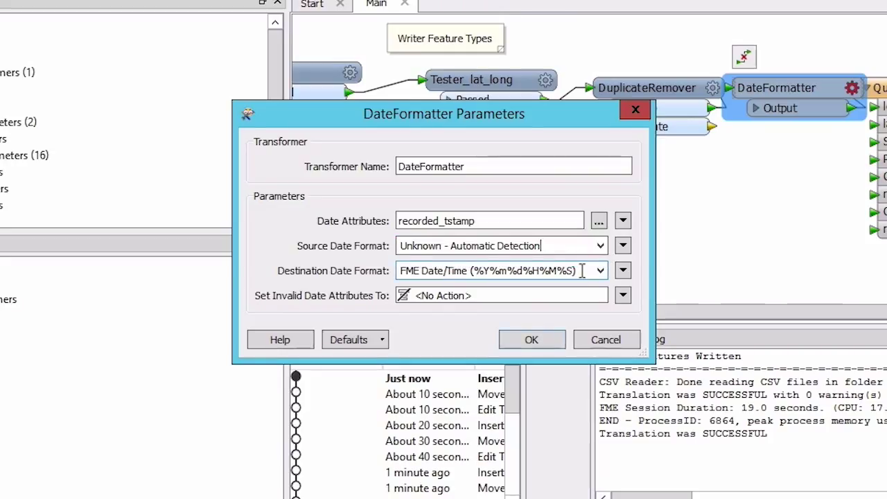
# - Set the DateFormatter's destination date format to %d/%m/%Y
pyautogui.tripleClick(580, 270)
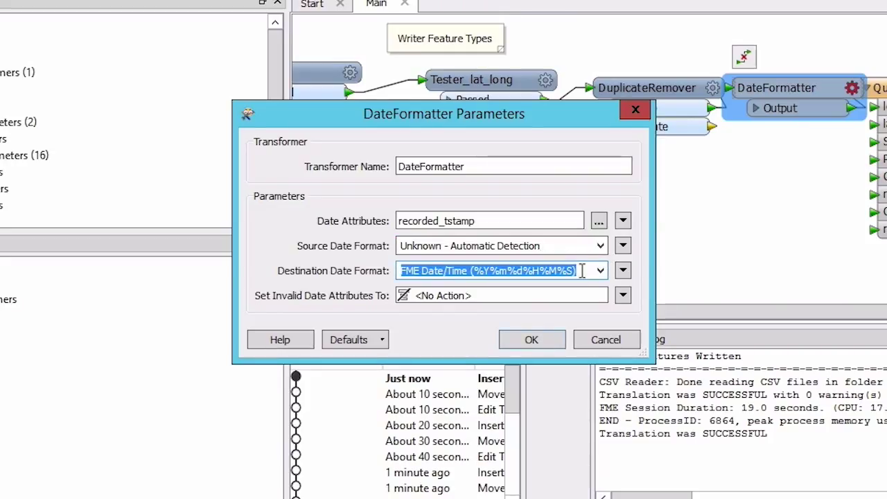
pyautogui.write('%d/')
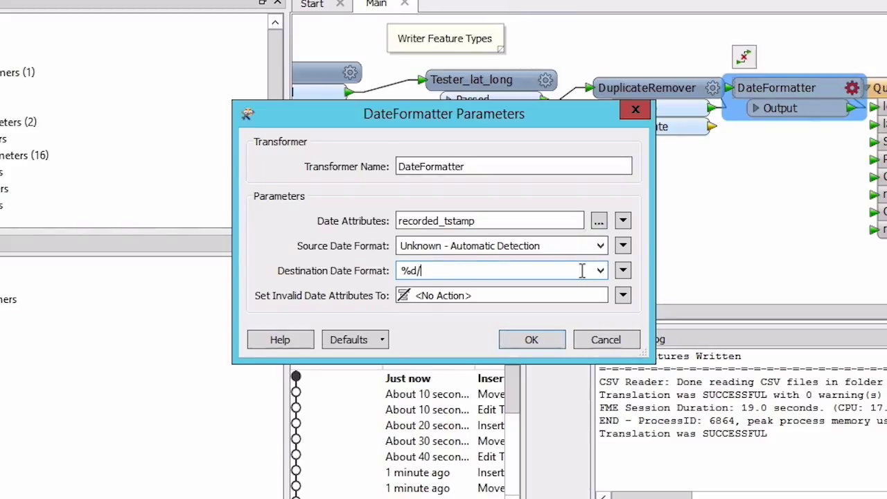
pyautogui.write('%m/%Y')
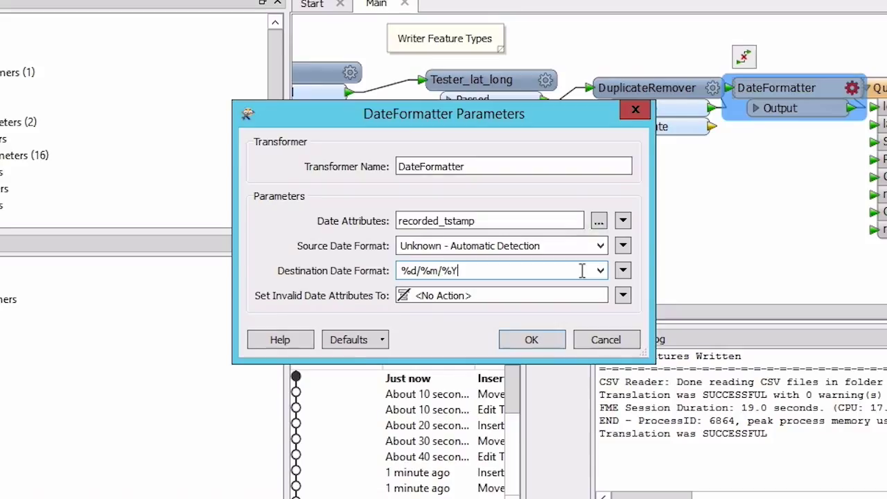
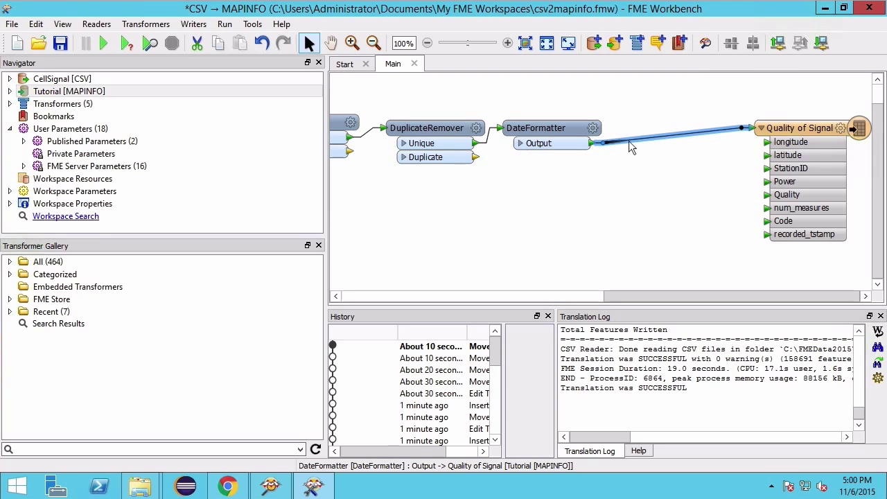
# - Insert a StringSearcher on the connection between the DateFormatter and the Quality of Signal writer and open its parameters
pyautogui.write('stringsear')
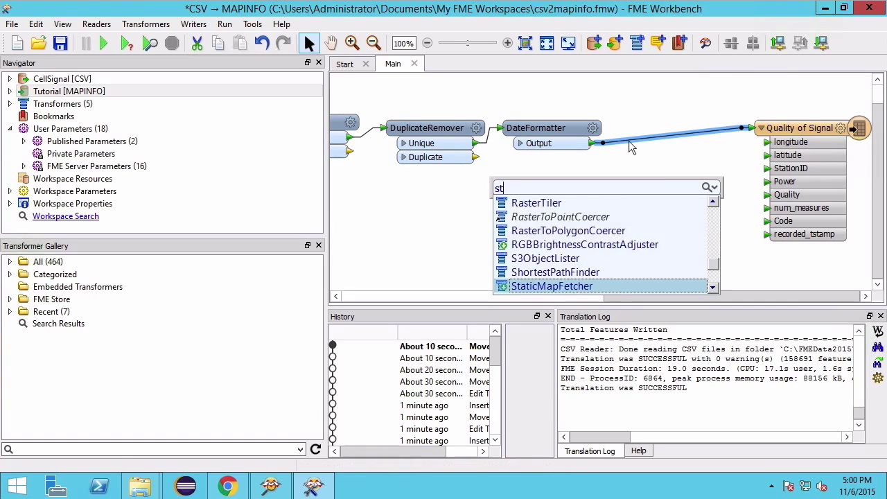
pyautogui.press('Return')
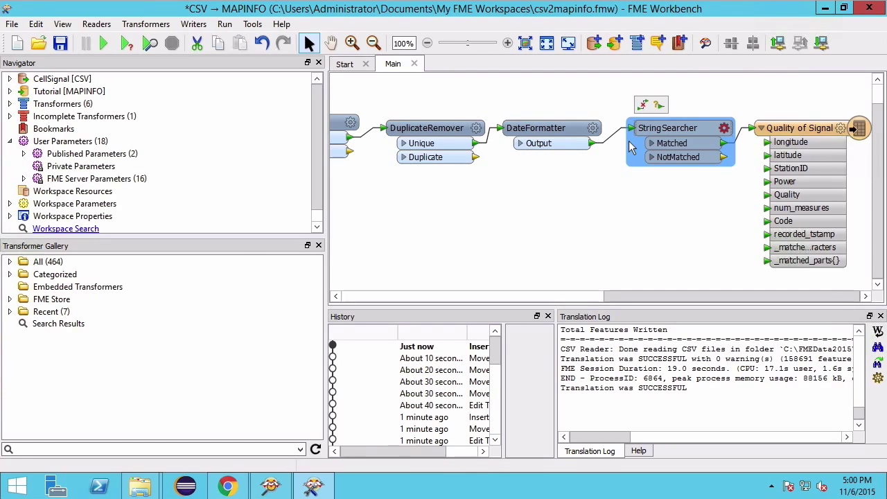
pyautogui.doubleClick(632, 147)
pyautogui.click(544, 219)
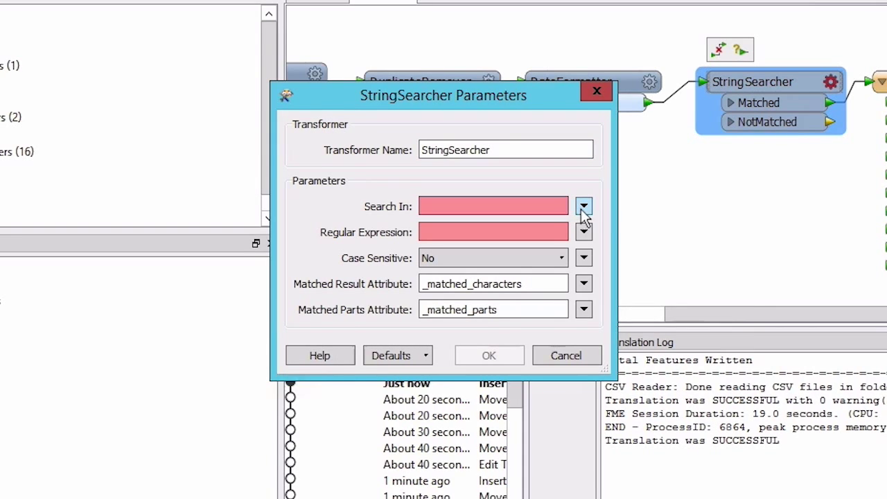
# - Configure the StringSearcher to search the Code attribute for [A-Z][A-Z][A-Z] and store the matched result in codeTag
pyautogui.click(584, 207)
pyautogui.moveTo(623, 232)
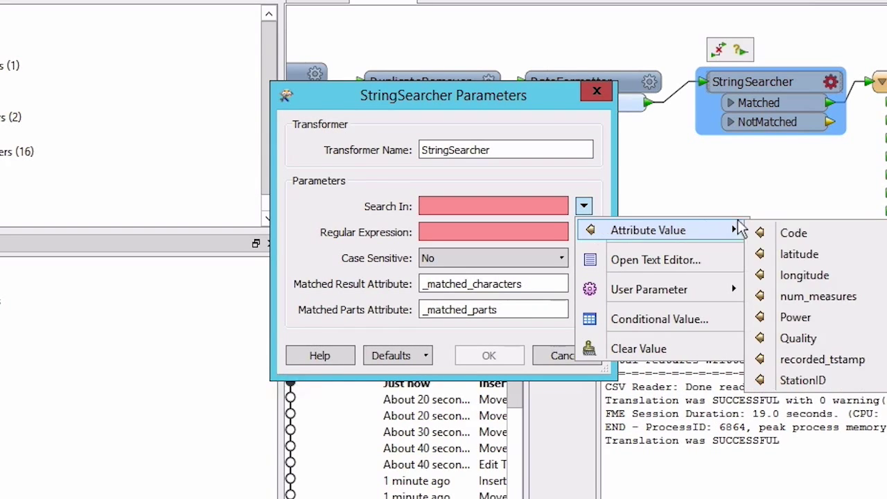
pyautogui.click(792, 234)
pyautogui.click(539, 234)
pyautogui.write('[A-')
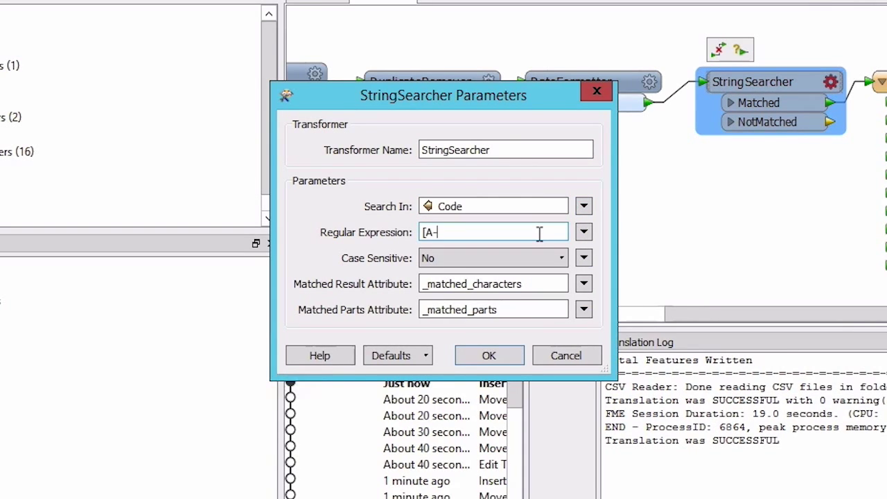
pyautogui.write('Z][A-Z][A-Z]')
pyautogui.doubleClick(534, 283)
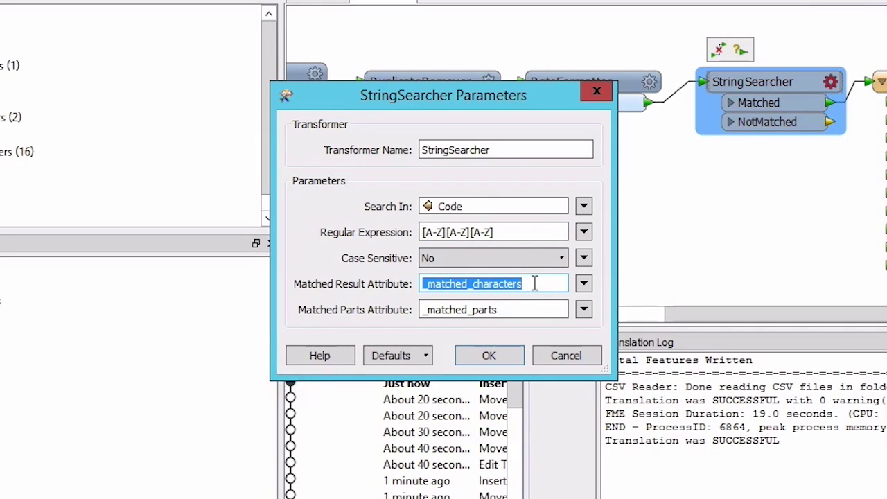
pyautogui.write('codeTag')
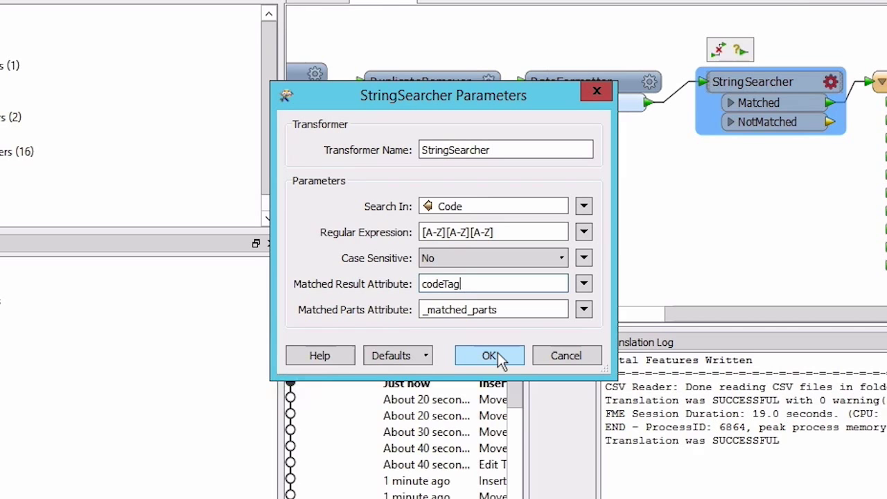
pyautogui.click(497, 352)
# - Insert a StringReplacer between the StringSearcher's Matched port and the writer and choose Code as its attribute
pyautogui.write('stringrepl')
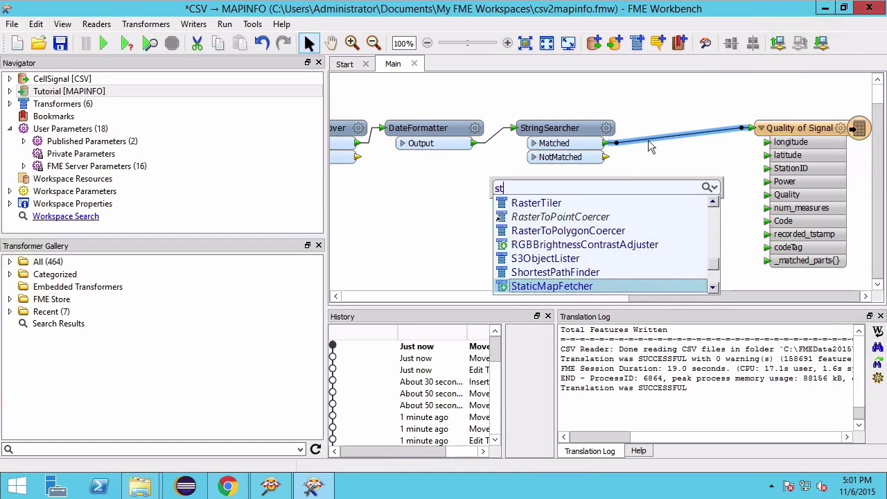
pyautogui.press('Return')
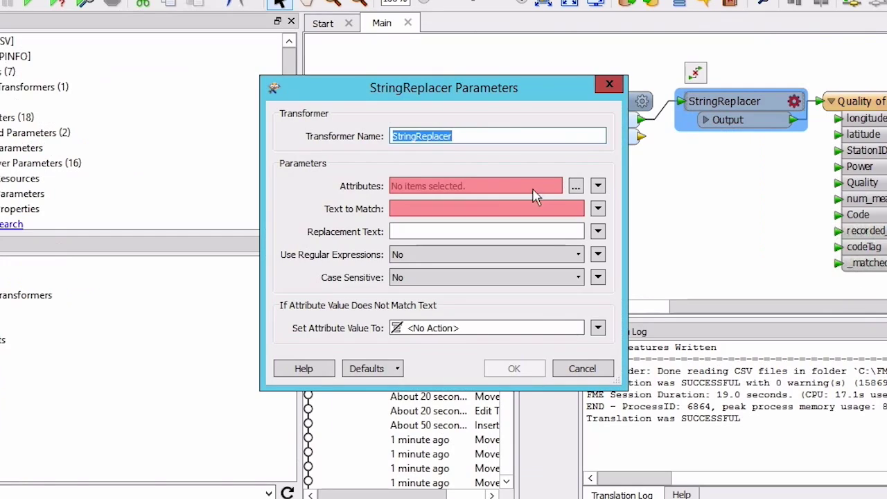
pyautogui.click(576, 185)
pyautogui.click(385, 163)
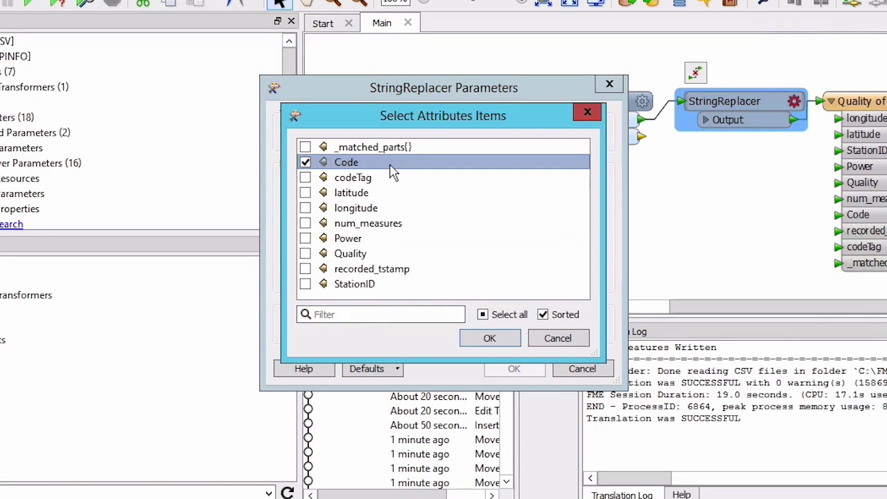
pyautogui.click(491, 338)
# - Set the StringReplacer's text to match to [A-Z][A-Z][A-Z], enable regular expressions and accept the parameters
pyautogui.click(473, 208)
pyautogui.write('[A-Z][A-Z][A-Z')
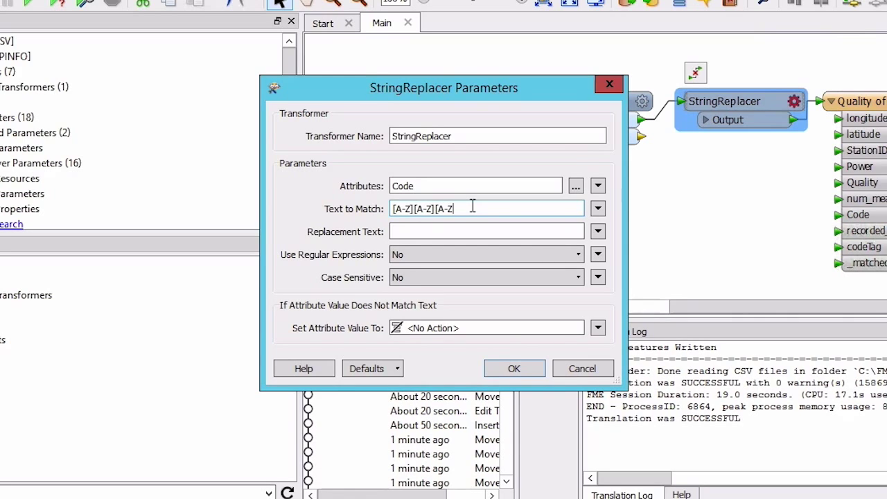
pyautogui.write(']')
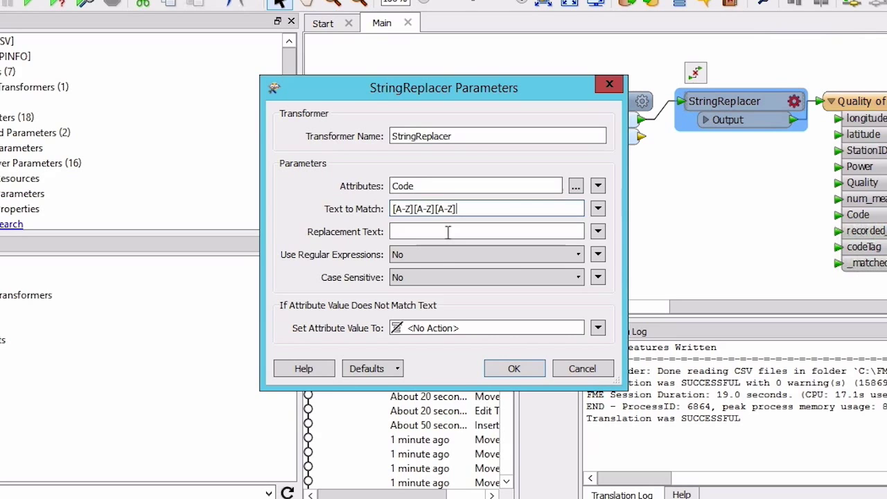
pyautogui.click(439, 254)
pyautogui.click(436, 266)
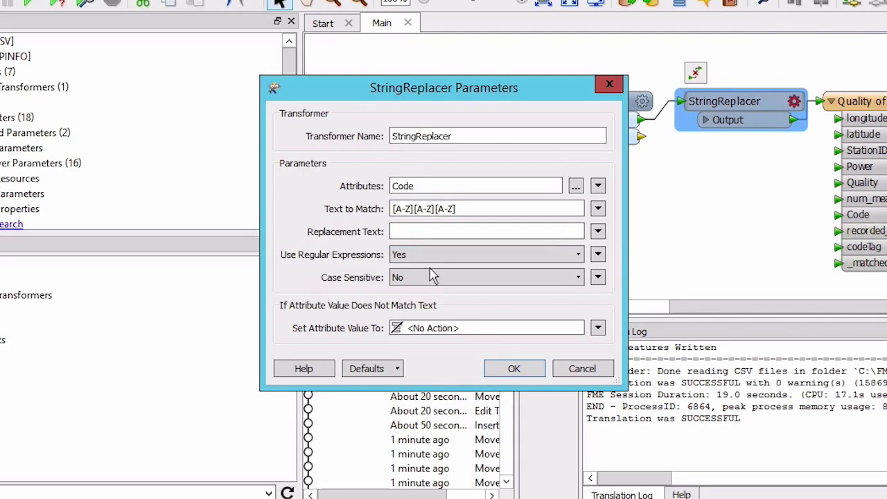
pyautogui.click(524, 375)
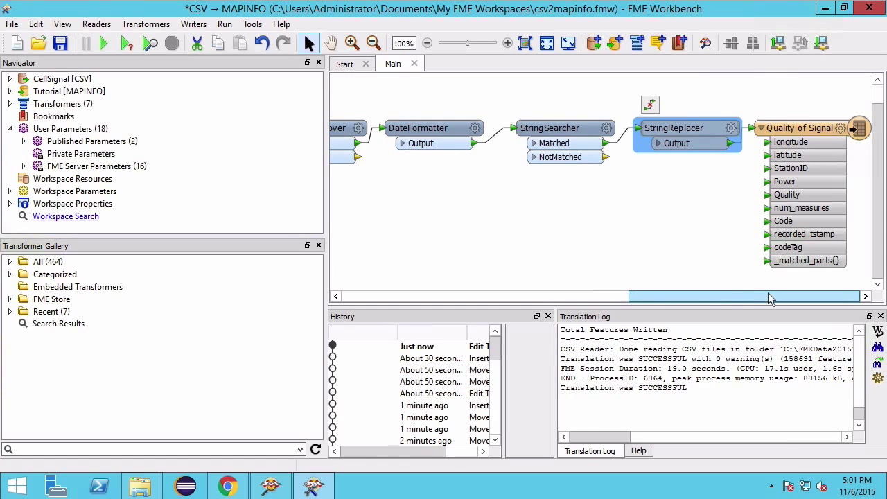
# - Move the Quality of Signal writer farther from the StringReplacer and insert an AttributeRenamer on the connection between them
pyautogui.moveTo(789, 129); pyautogui.dragTo(861, 130)
pyautogui.click(548, 140)
pyautogui.write('renamer')
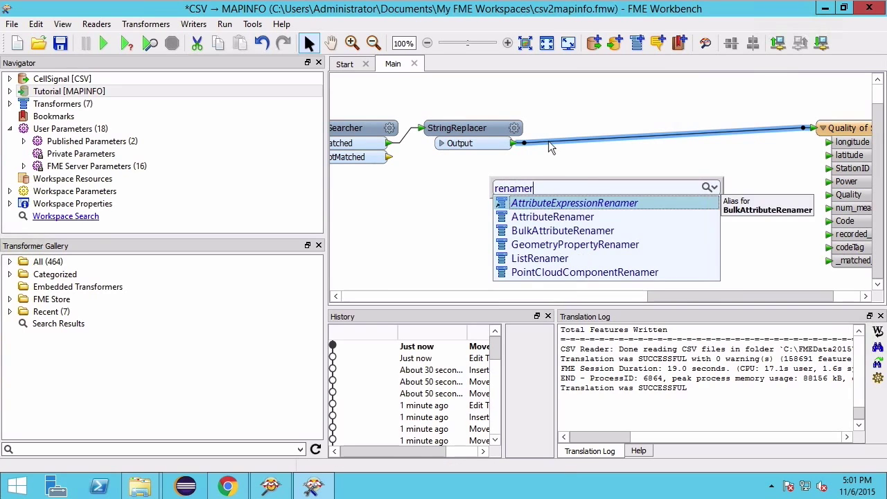
pyautogui.press('Down')
pyautogui.press('Return')
pyautogui.moveTo(663, 129); pyautogui.dragTo(623, 129)
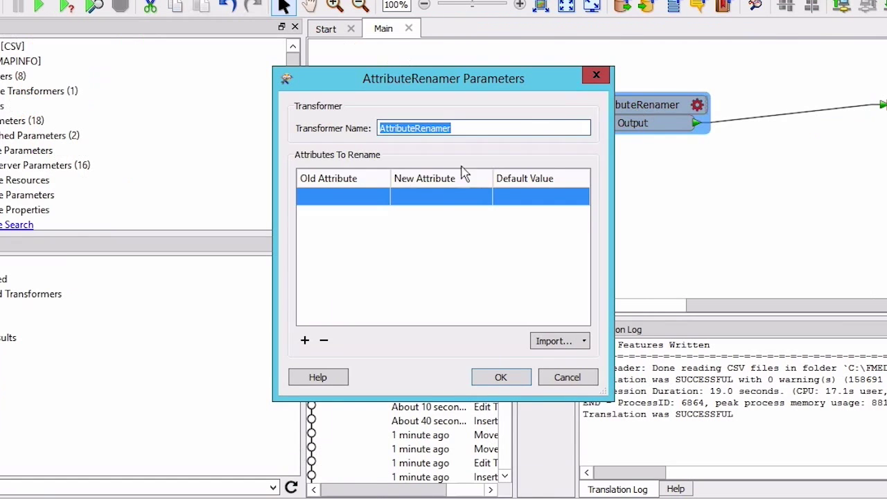
# - Rename the Code attribute to codeValue in the AttributeRenamer and accept its parameters
pyautogui.click(372, 198)
pyautogui.write('Code')
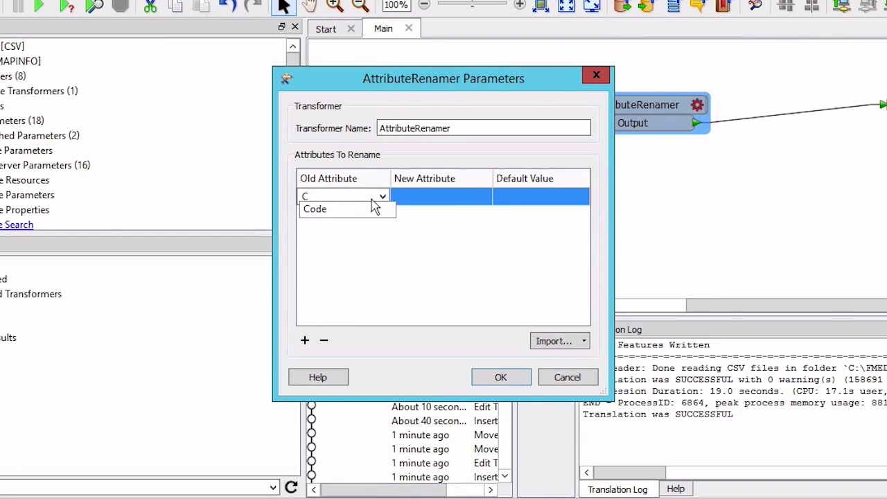
pyautogui.click(409, 203)
pyautogui.write('codeValue')
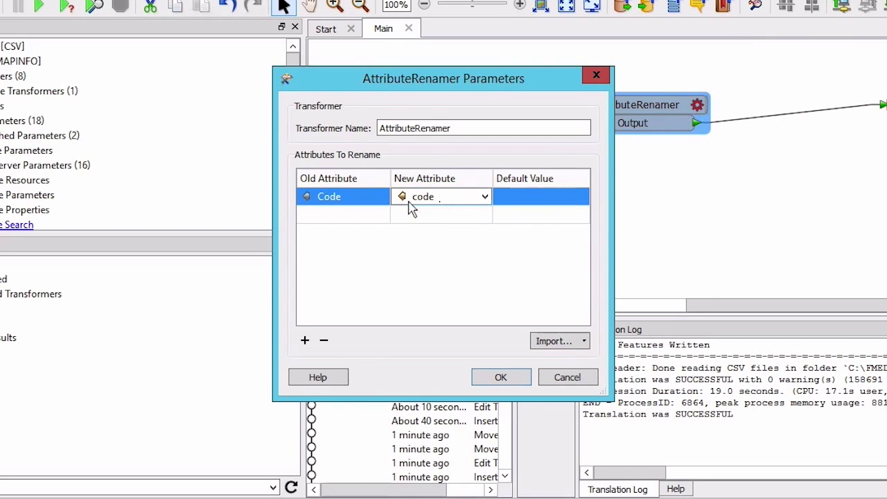
pyautogui.click(505, 377)
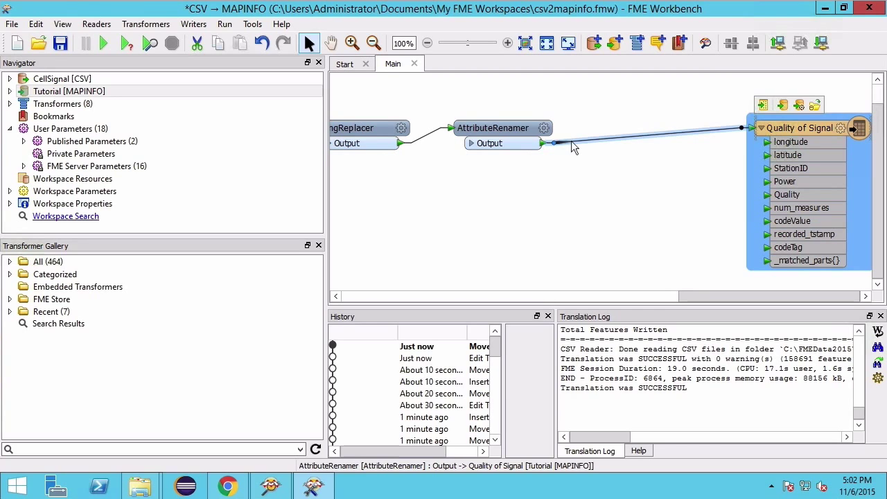
# - Insert an AttributeFilter on the connection between the AttributeRenamer and the Quality of Signal writer
pyautogui.click(571, 141)
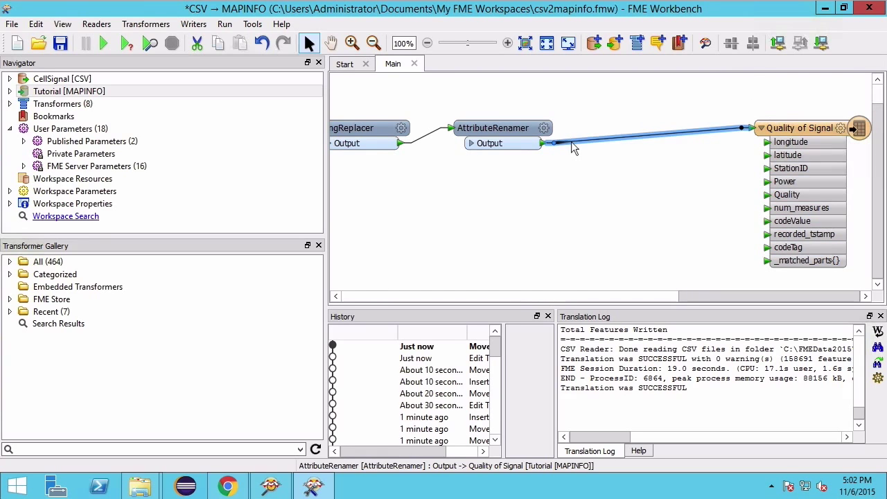
pyautogui.write('att')
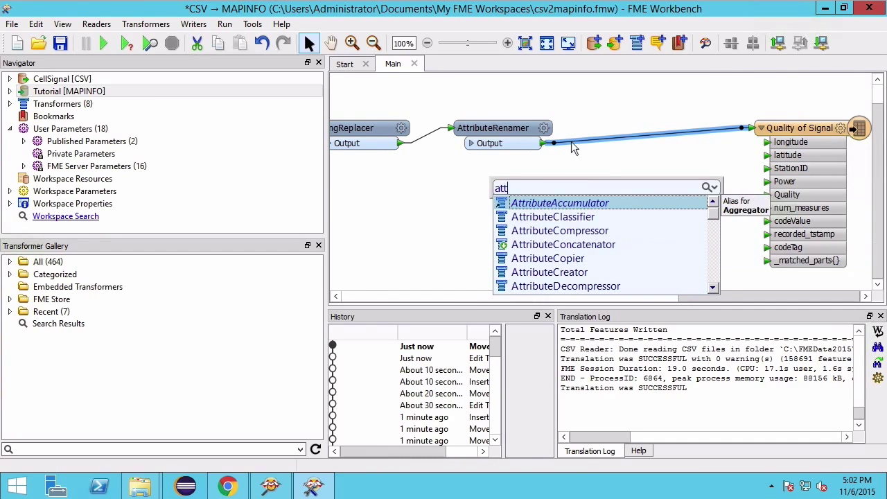
pyautogui.write('ributefilt')
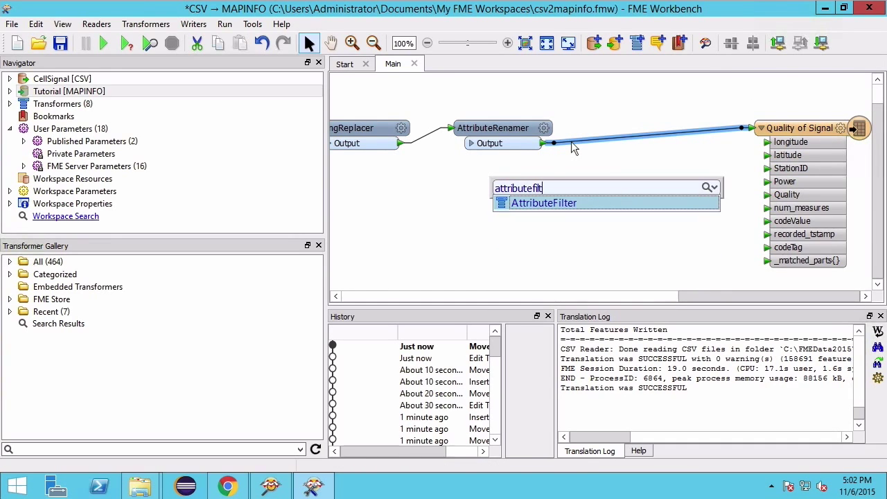
pyautogui.press('Return')
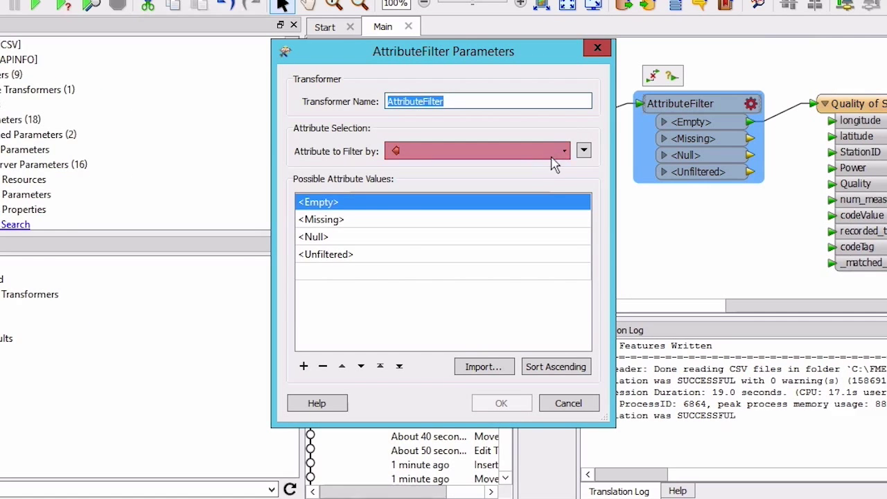
# - Set the AttributeFilter to filter by codeTag, add ABC and ABD as possible attribute values and accept
pyautogui.click(562, 152)
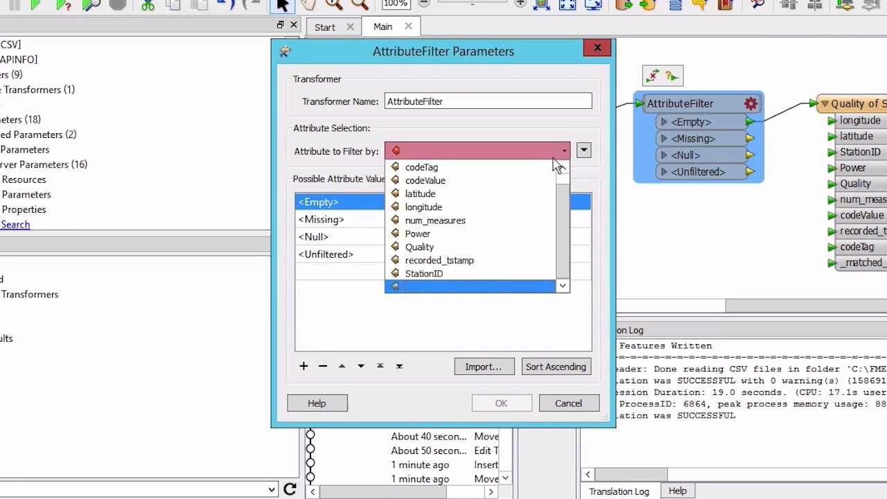
pyautogui.click(535, 168)
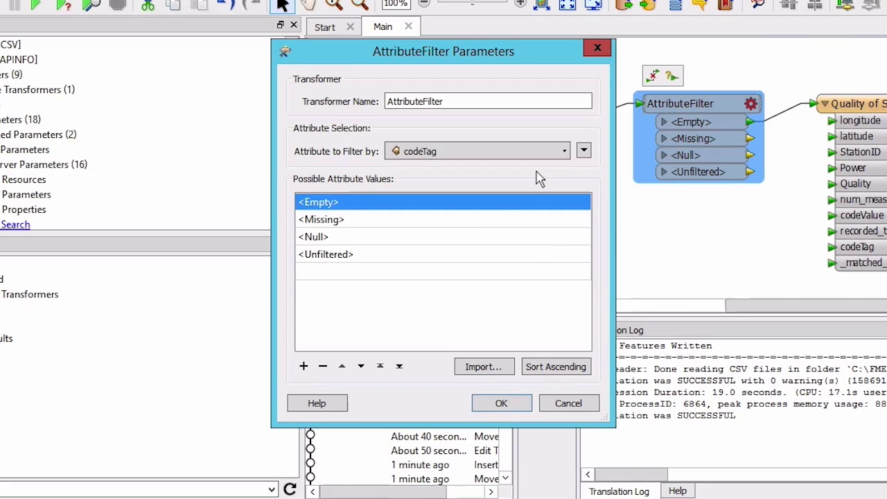
pyautogui.click(347, 272)
pyautogui.write('ABC')
pyautogui.press('Return')
pyautogui.click(348, 284)
pyautogui.write('ABD')
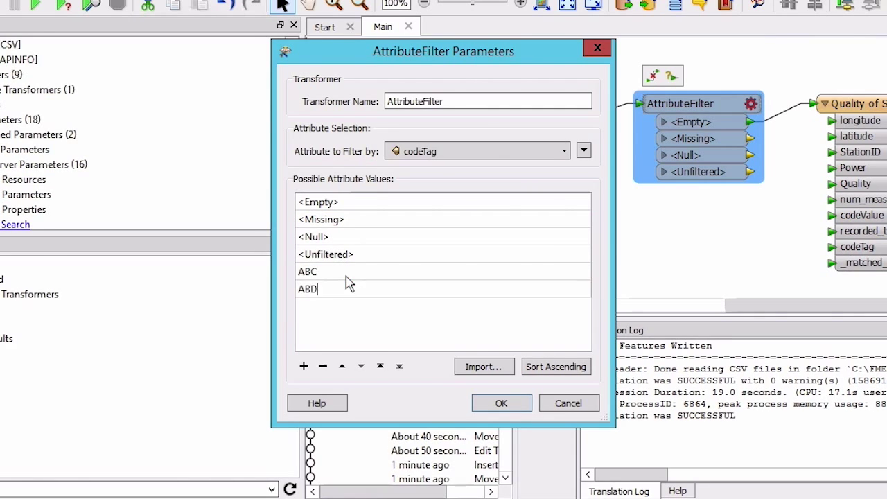
pyautogui.click(499, 405)
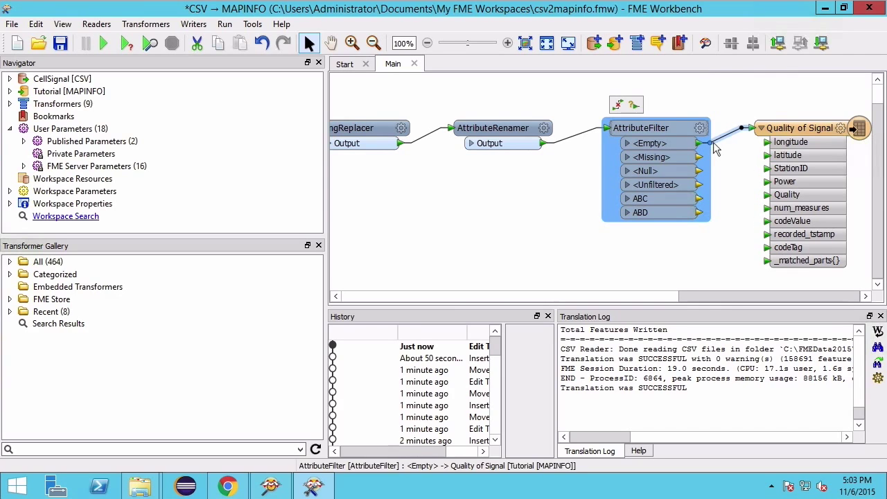
# - Move the writer's connection from the AttributeFilter's <Empty> port to ABC and also connect ABD to the writer
pyautogui.moveTo(698, 142); pyautogui.dragTo(701, 198)
pyautogui.click(752, 130)
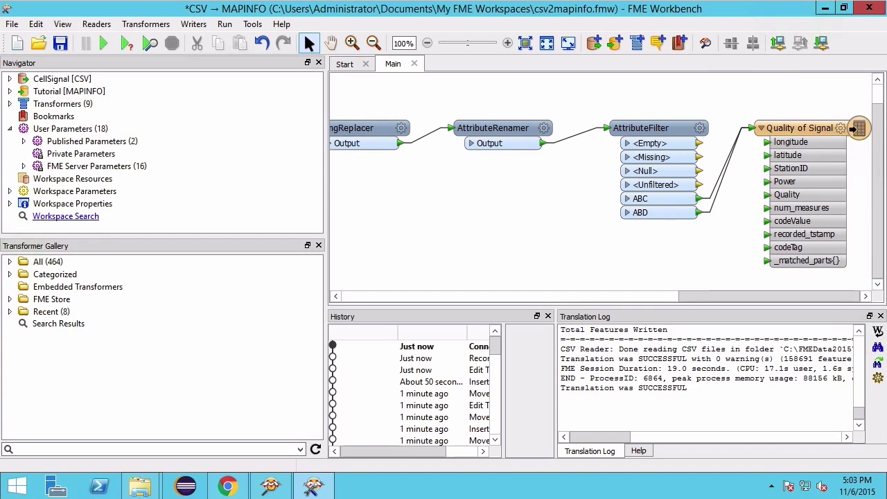
# - Insert an AttributeRangeFilter ahead of the Quality of Signal writer and open its parameters
pyautogui.write('a')
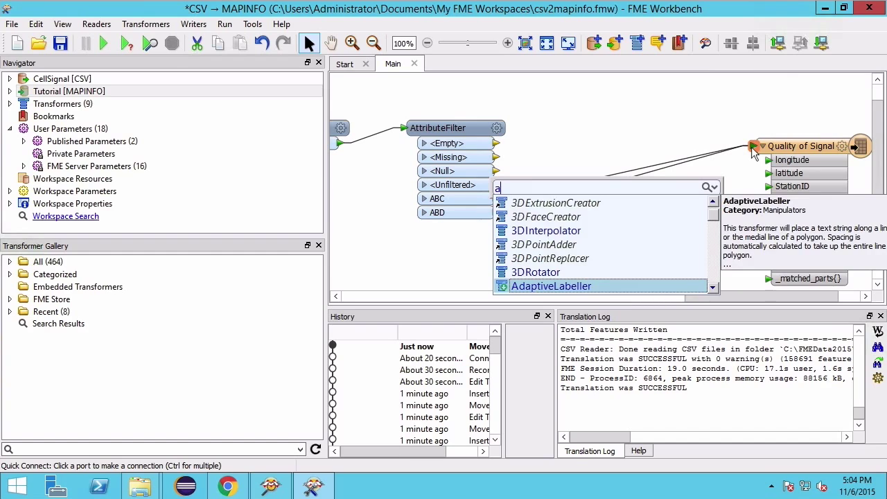
pyautogui.write('ttributerang')
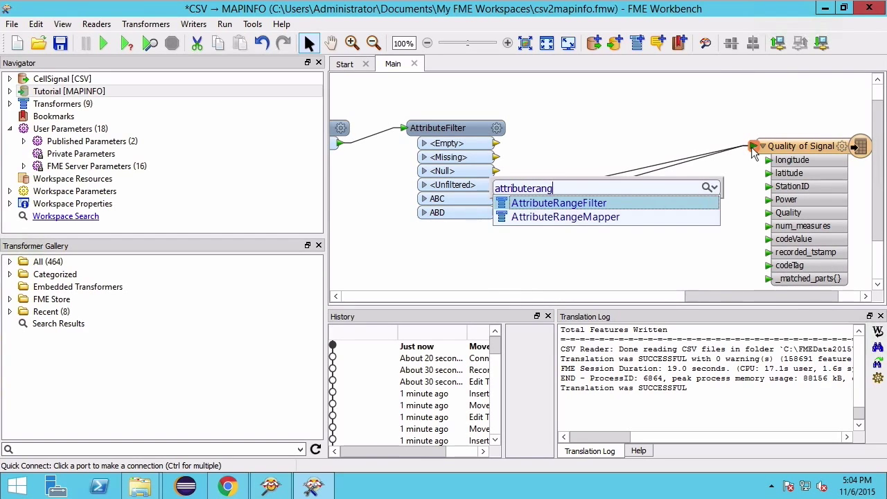
pyautogui.press('Return')
pyautogui.doubleClick(600, 143)
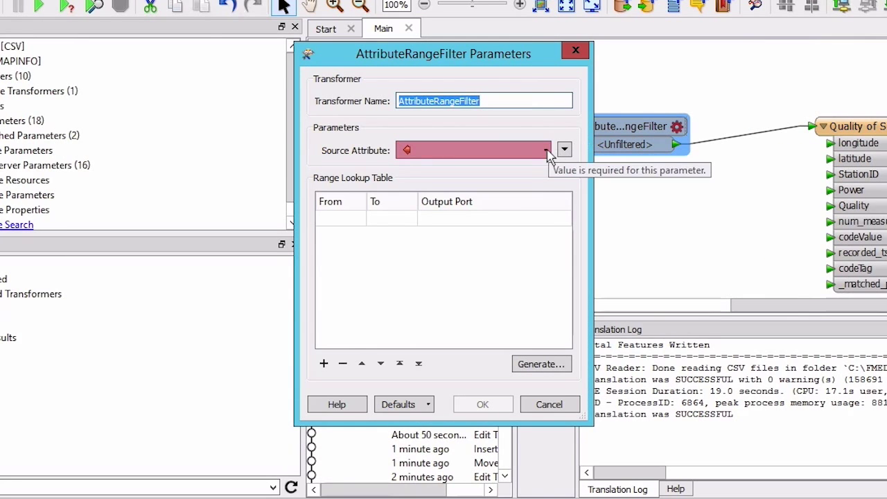
# - Set the AttributeRangeFilter's source attribute to Power and name the output ports Very High, High and Medium
pyautogui.click(547, 151)
pyautogui.click(479, 232)
pyautogui.click(481, 221)
pyautogui.write('Very High')
pyautogui.press('Return')
pyautogui.write('High')
pyautogui.press('Return')
pyautogui.write('Medium')
# - Define the ranges -100 to -90 for Very High, -90 to -80 for High and -80 to -70 for Medium, and accept
pyautogui.click(347, 220)
pyautogui.write('-100')
pyautogui.press('Tab')
pyautogui.write('-90')
pyautogui.press('Tab')
pyautogui.press('Tab')
pyautogui.write('-90')
pyautogui.press('Tab')
pyautogui.write('-80')
pyautogui.press('Return')
pyautogui.write('-80')
pyautogui.press('Tab')
pyautogui.write('-70')
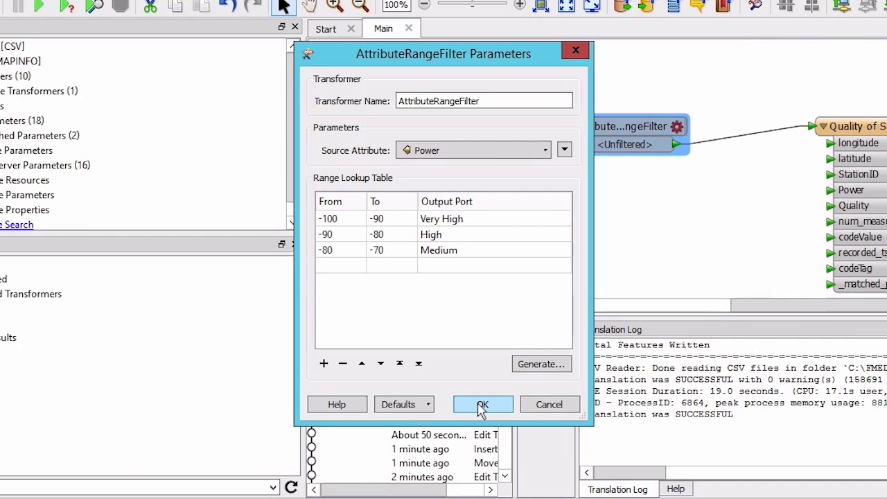
pyautogui.click(483, 404)
# - Delete the connection between the AttributeRangeFilter and the Quality of Signal writer, and move the writer farther away to make room
pyautogui.click(699, 173)
pyautogui.press('Delete')
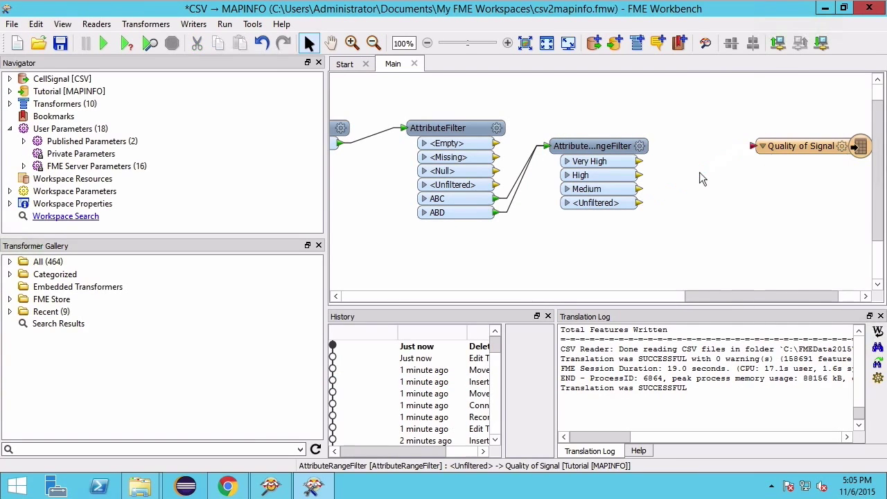
pyautogui.moveTo(705, 296); pyautogui.dragTo(728, 296)
pyautogui.moveTo(727, 144); pyautogui.dragTo(869, 144)
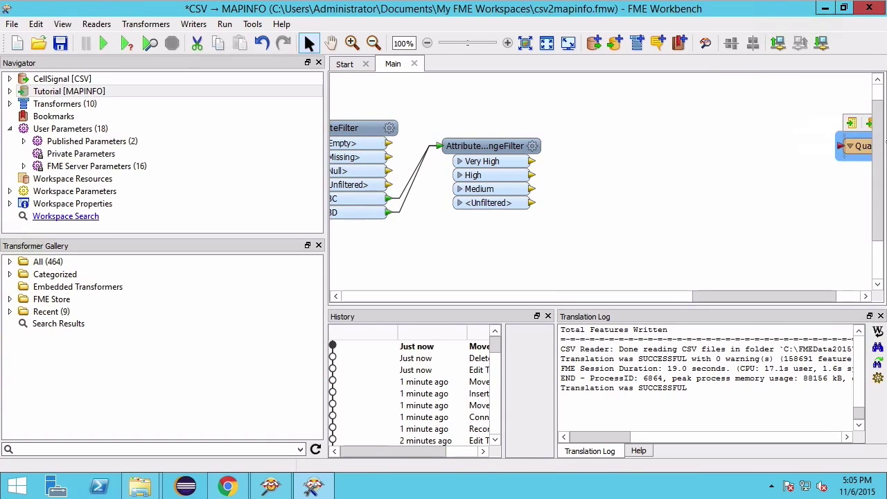
# - Add a Tester on the Very High port that passes features with Quality > -20 and Quality <= 0
pyautogui.click(531, 163)
pyautogui.write('teste')
pyautogui.press('Return')
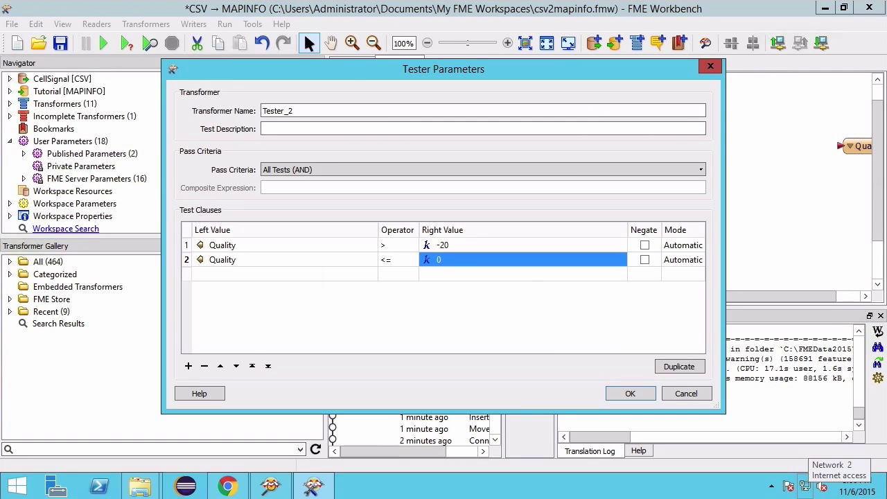
pyautogui.click(630, 394)
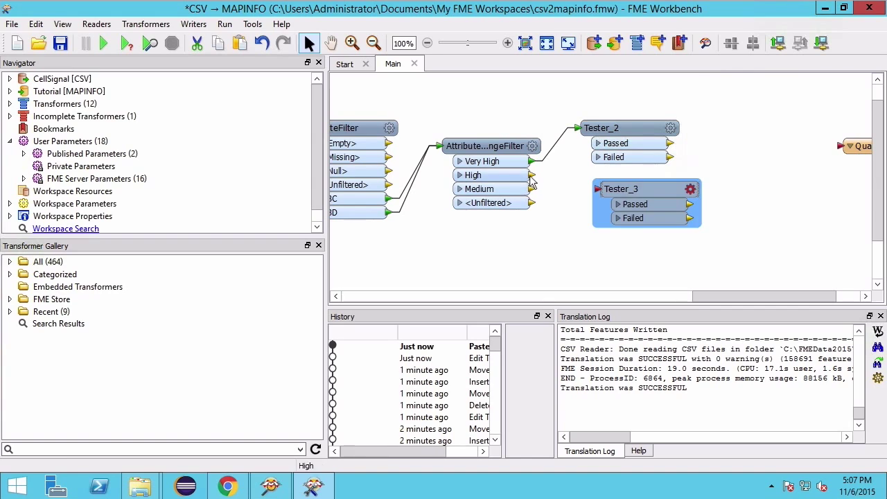
# - Connect the High port to Tester_3, paste another Tester copy below it and start its connection from the Medium port
pyautogui.click(531, 176)
pyautogui.click(599, 189)
pyautogui.hotkey('ctrl', 'v')
pyautogui.moveTo(637, 234); pyautogui.dragTo(638, 251)
pyautogui.click(532, 189)
# - Set the Quality tests to > -40 and <= -20 in Tester_3, and to > -60 and <= -40 in Tester_4
pyautogui.click(626, 189)
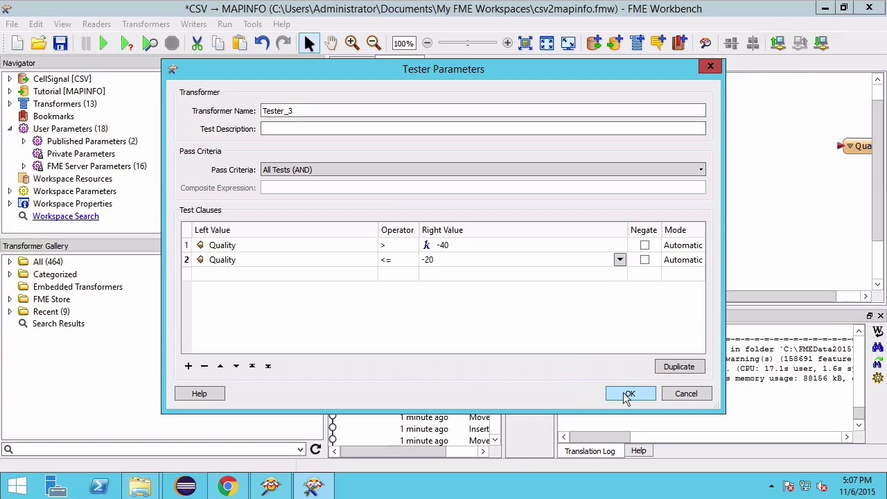
pyautogui.click(628, 394)
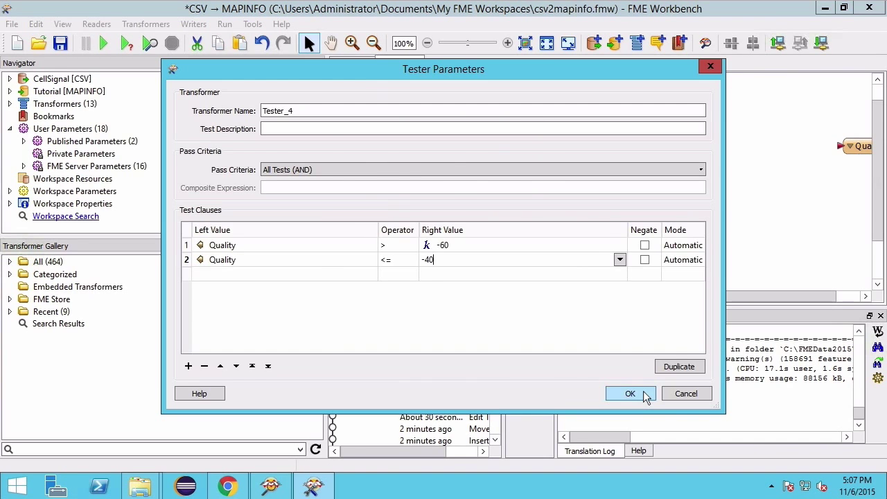
pyautogui.click(643, 393)
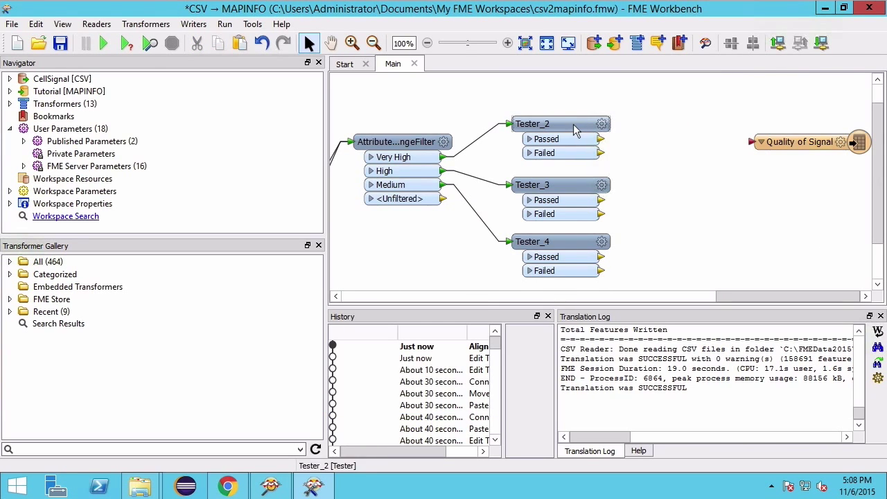
# - Add an AttributeCreator after Tester_2's Passed port that sets QualityOfSignal to Best
pyautogui.write('attribute')
pyautogui.press('Return')
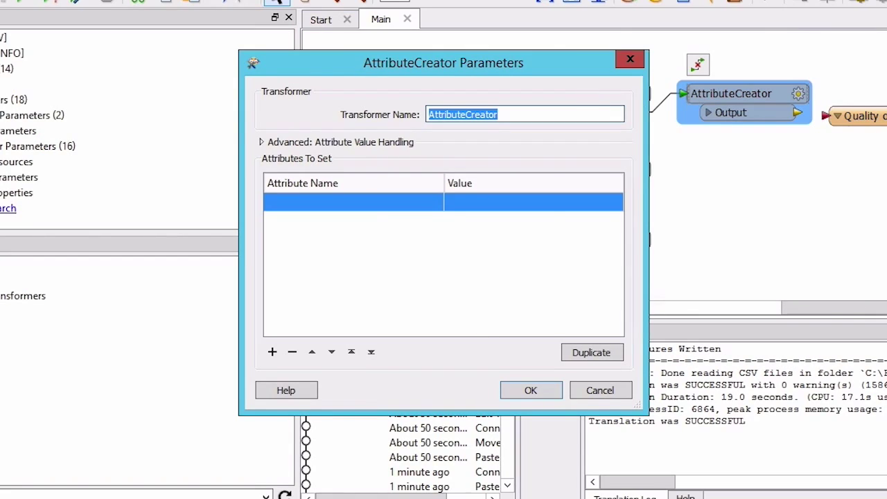
pyautogui.click(384, 202)
pyautogui.write('Quality')
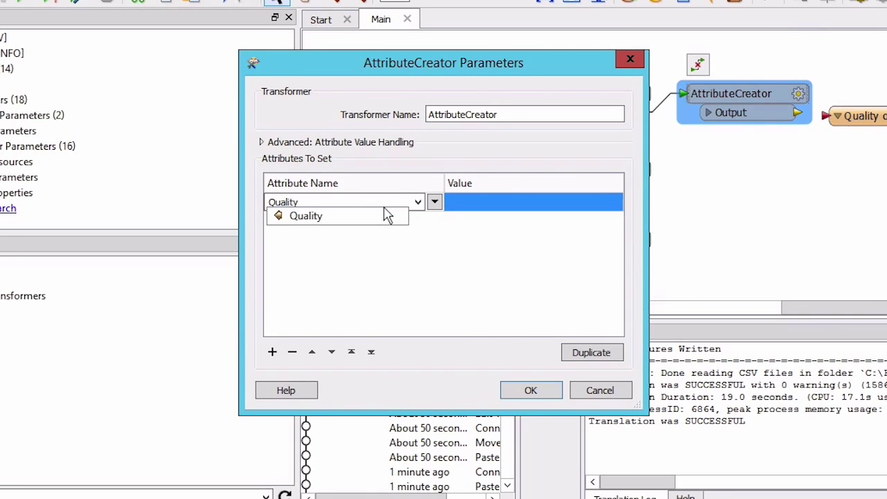
pyautogui.write('OfSignal')
pyautogui.click(470, 201)
pyautogui.write('Best')
pyautogui.click(547, 392)
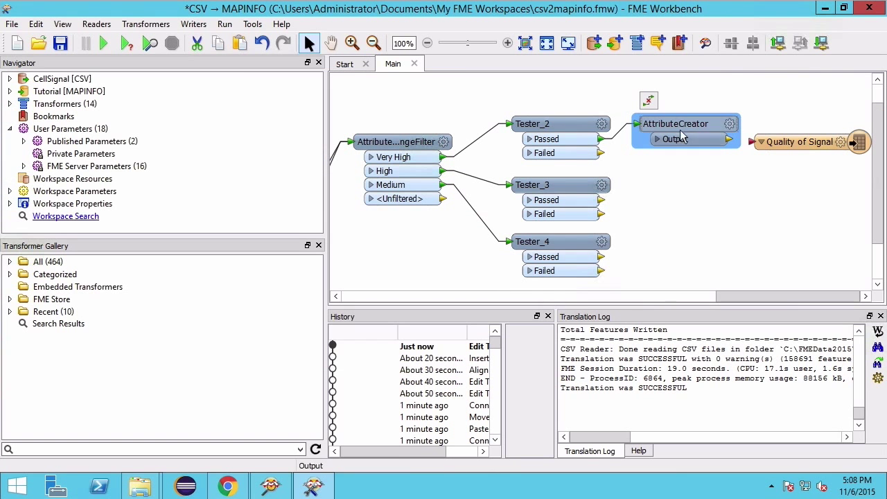
# - Copy the AttributeCreator twice and attach the copies to the Passed ports of Tester_3 and Tester_4
pyautogui.hotkey('ctrl', 'c')
pyautogui.click(675, 188)
pyautogui.hotkey('ctrl', 'v')
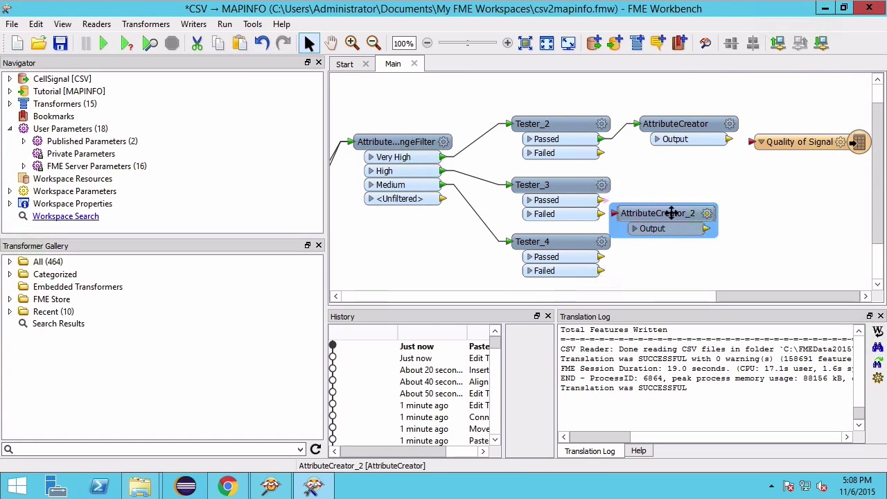
pyautogui.moveTo(671, 212); pyautogui.dragTo(691, 200)
pyautogui.hotkey('ctrl', 'v')
pyautogui.moveTo(666, 272); pyautogui.dragTo(691, 260)
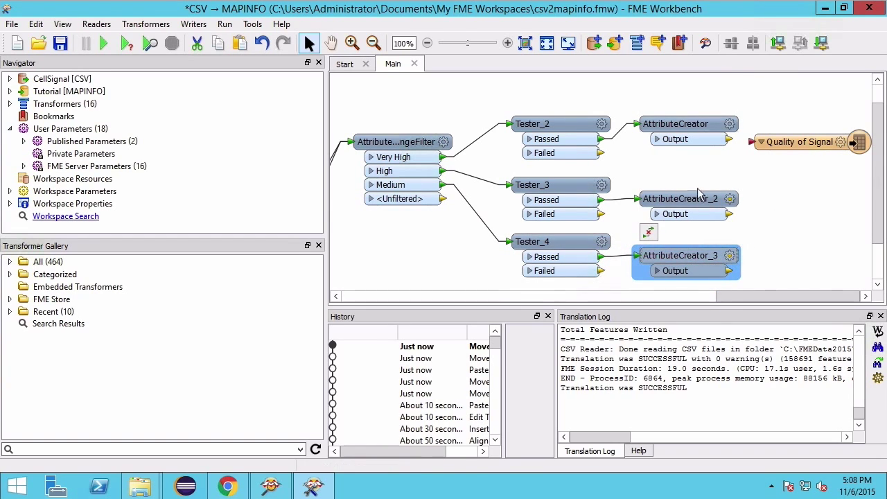
# - Set the QualityOfSignal value in AttributeCreator_2 to Reasonable
pyautogui.doubleClick(679, 199)
pyautogui.click(485, 212)
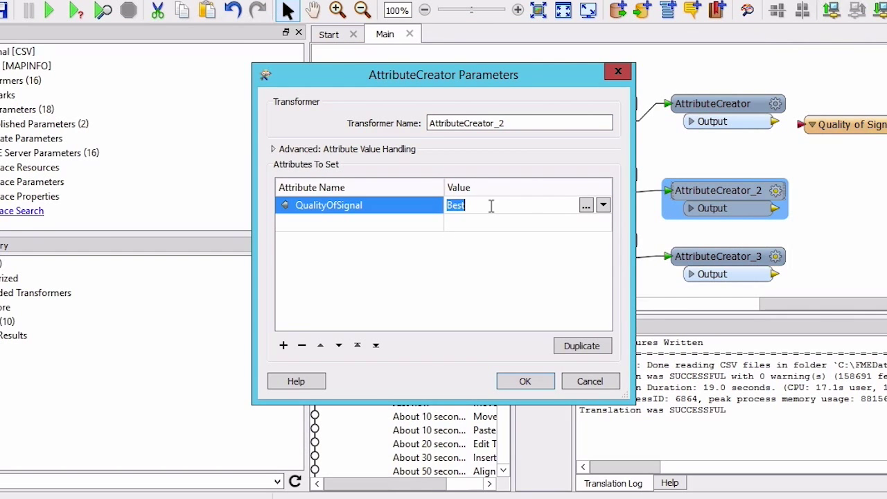
pyautogui.write('Reasonable')
pyautogui.click(526, 381)
# - Set the QualityOfSignal value in AttributeCreator_3 to Worst
pyautogui.doubleClick(732, 258)
pyautogui.click(548, 208)
pyautogui.write('Worst')
pyautogui.click(527, 381)
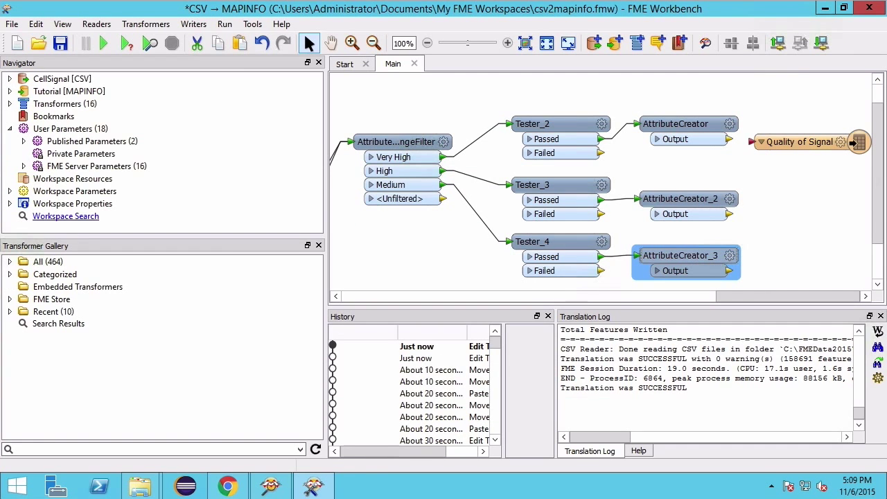
# - Move the Quality of Signal writer farther away and place an AttributeValueMapper between it and the AttributeCreators
pyautogui.moveTo(842, 147); pyautogui.dragTo(694, 194)
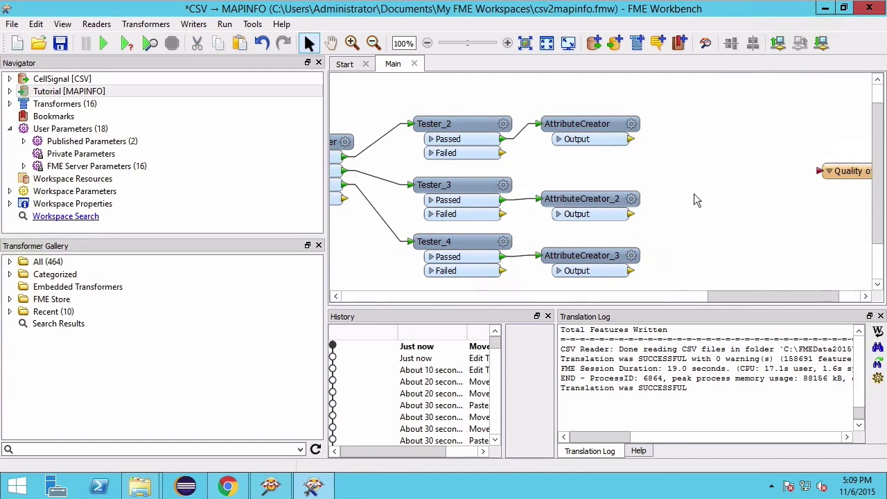
pyautogui.write('avm')
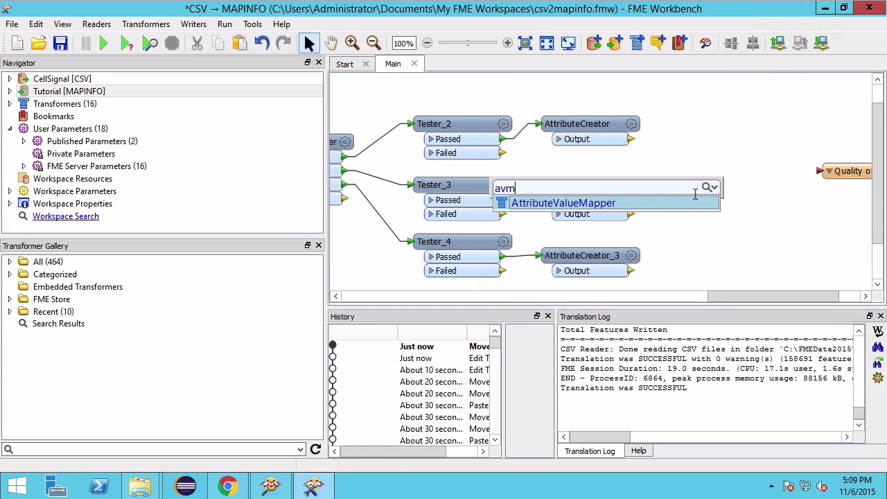
pyautogui.press('Return')
pyautogui.moveTo(477, 244); pyautogui.dragTo(739, 123)
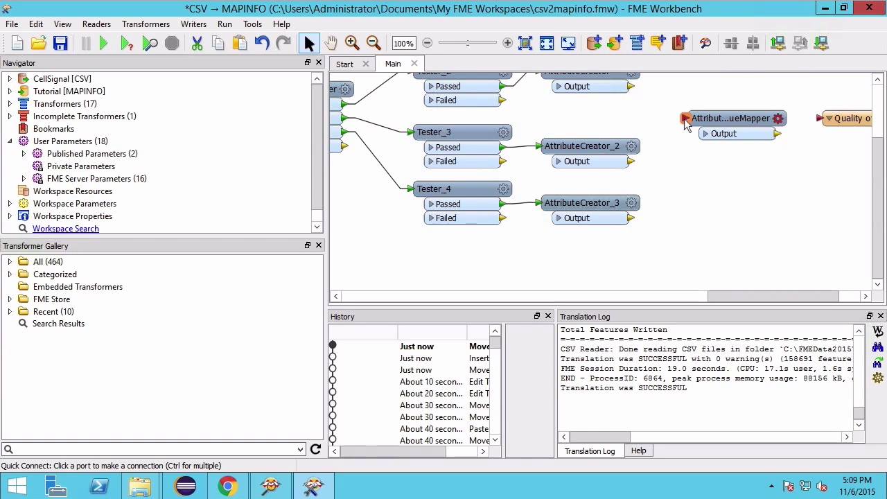
# - Connect all three AttributeCreator outputs to the AttributeValueMapper and its output to the Quality of Signal writer
pyautogui.click(630, 87)
pyautogui.click(631, 162)
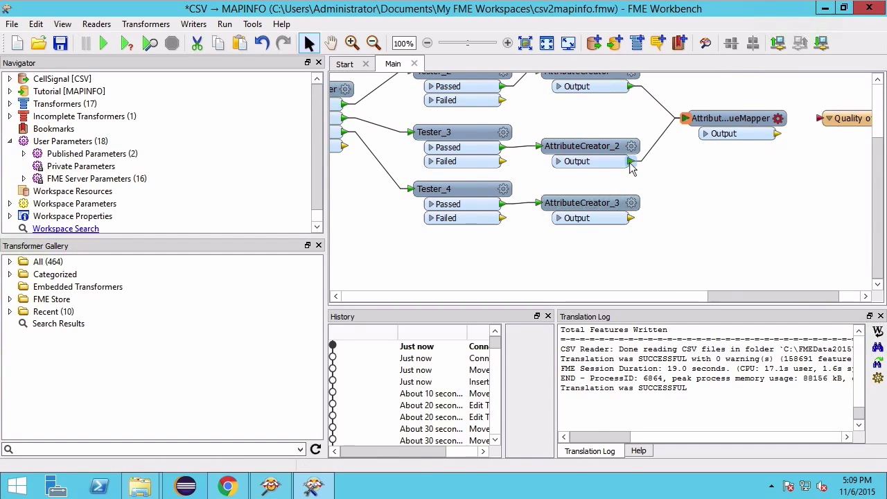
pyautogui.click(632, 220)
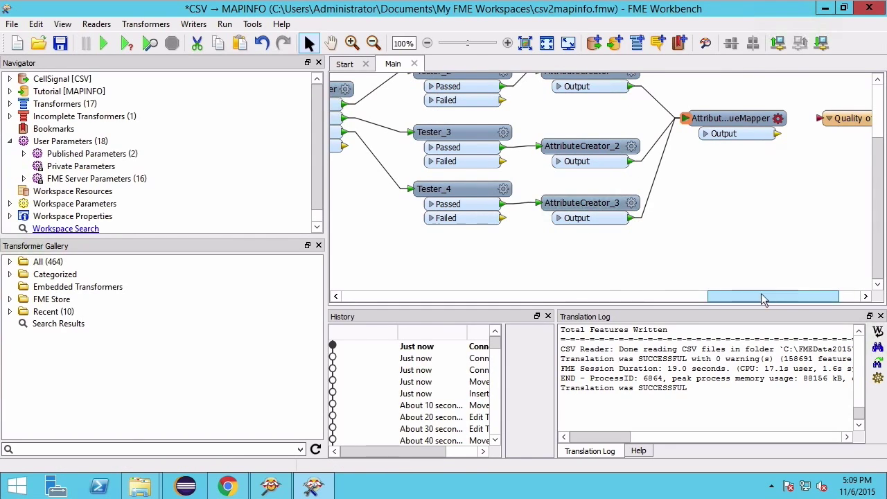
pyautogui.moveTo(759, 297); pyautogui.dragTo(780, 297)
pyautogui.click(692, 134)
pyautogui.click(735, 119)
# - Set the AttributeValueMapper's source attribute to QualityOfSignal and its destination attribute to fme_color
pyautogui.doubleClick(656, 119)
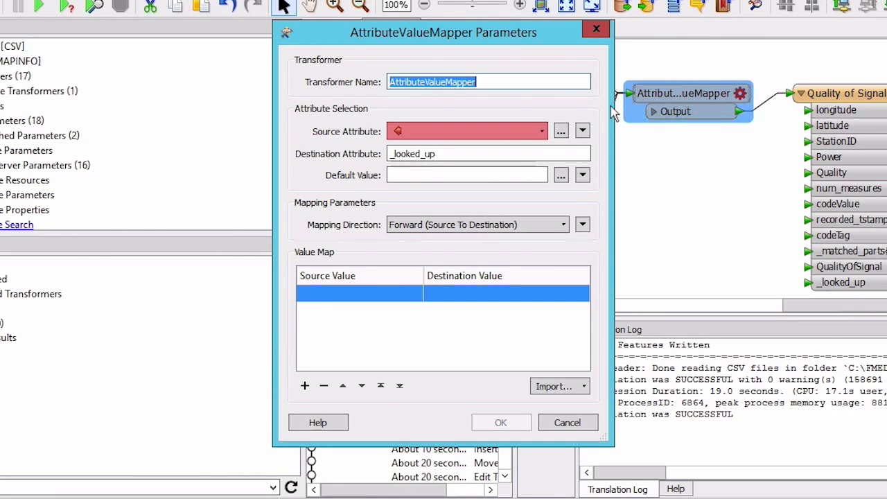
pyautogui.click(541, 132)
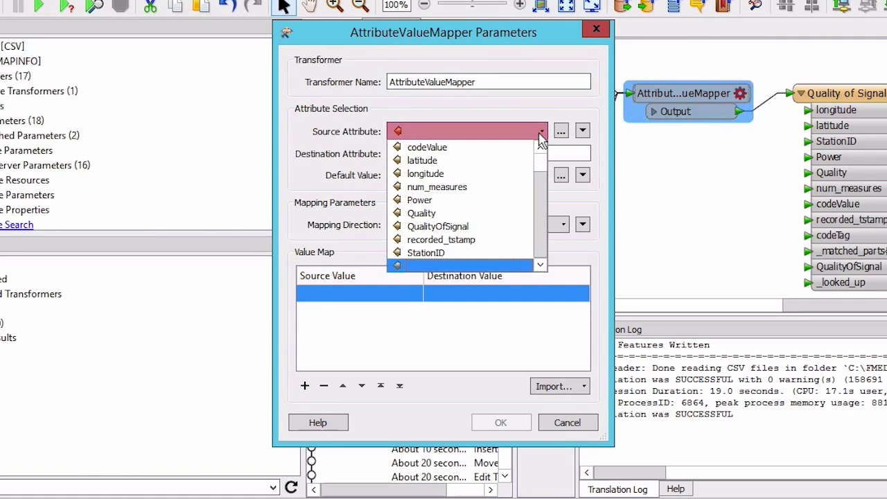
pyautogui.click(509, 227)
pyautogui.doubleClick(460, 152)
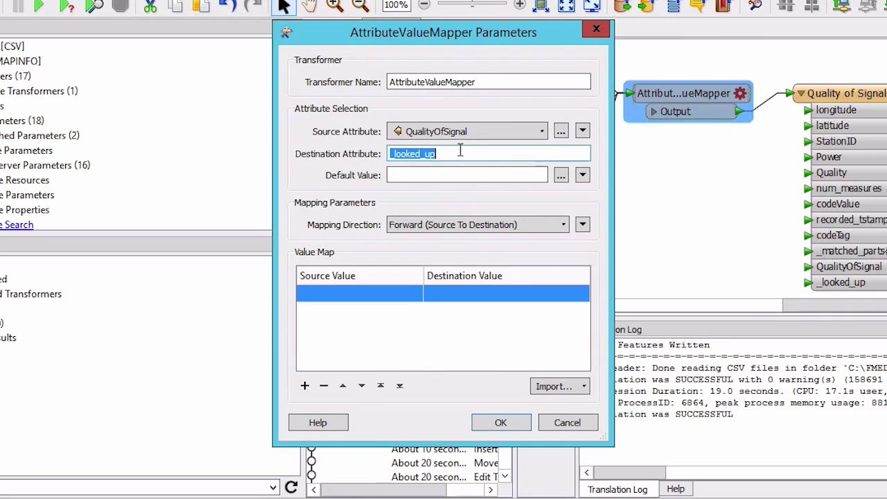
pyautogui.write('fme_color')
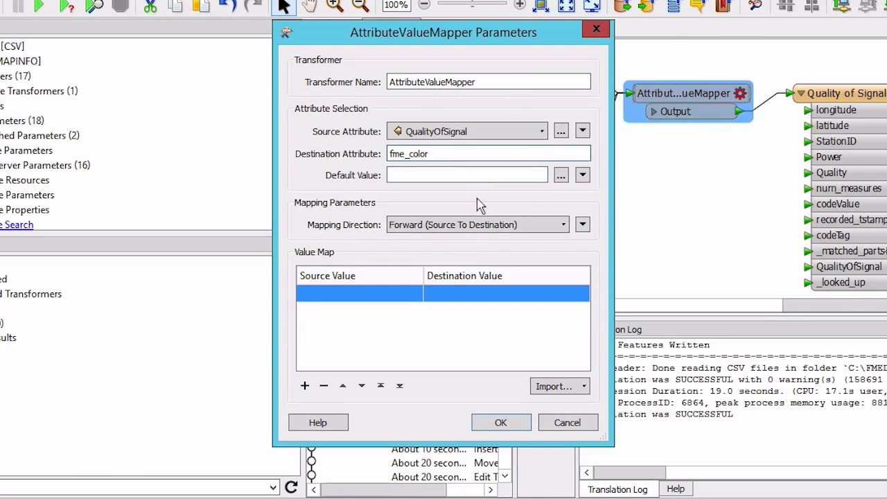
# - Enter Best, Reasonable and Worst as source values in the AttributeValueMapper's value map
pyautogui.click(396, 293)
pyautogui.write('Best')
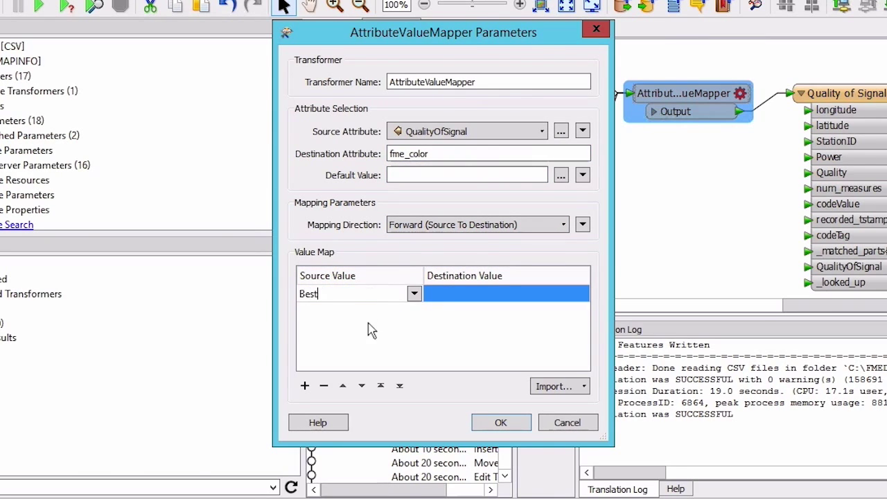
pyautogui.click(370, 312)
pyautogui.write('Reasonable')
pyautogui.click(347, 328)
pyautogui.write('Worst')
# - Map Best to 0,0,0.15, Reasonable to 0,0.5,1 and Worst to 0,1,1, and accept the value mapping
pyautogui.click(476, 294)
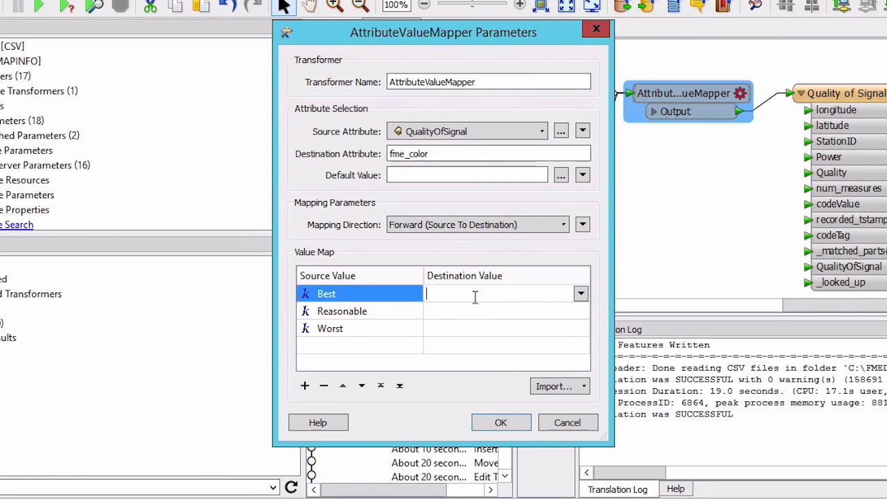
pyautogui.write('0,0,0.15')
pyautogui.click(476, 311)
pyautogui.write('0,0,0.5,1')
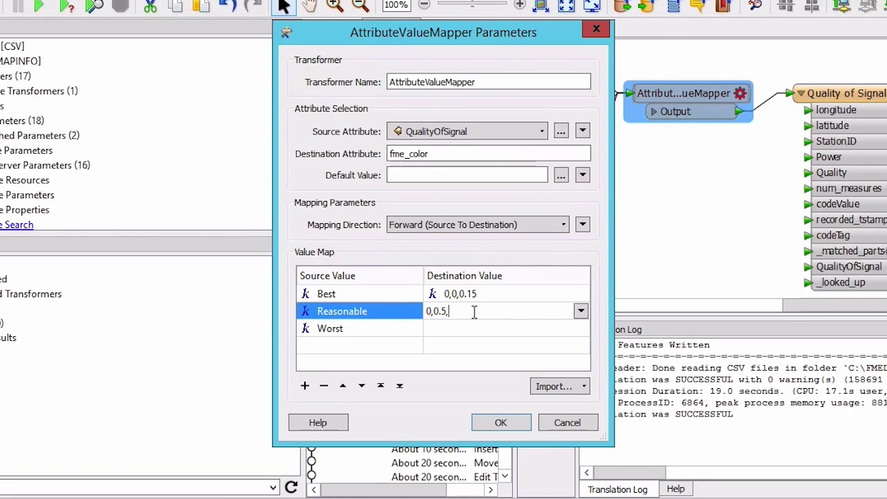
pyautogui.click(461, 329)
pyautogui.write('0,1,1')
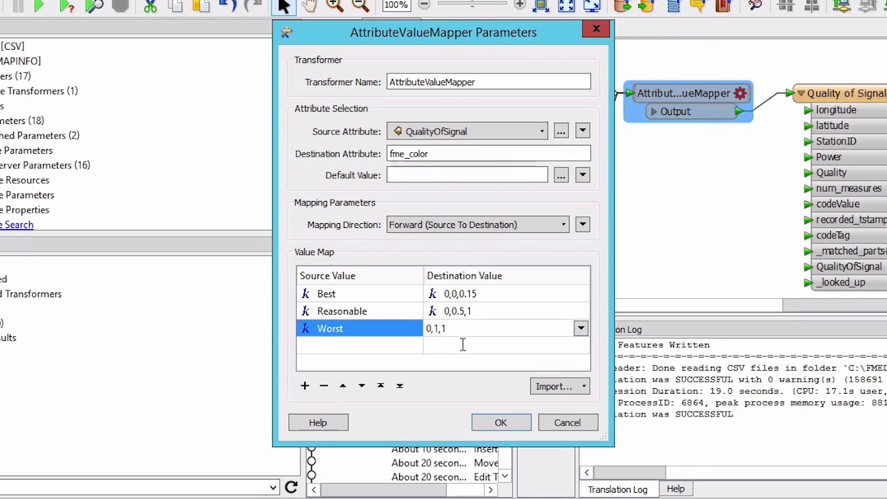
pyautogui.click(500, 422)
# - Insert an AttributeKeeper on the connection between the AttributeValueMapper and the Quality of Signal writer
pyautogui.write('at')
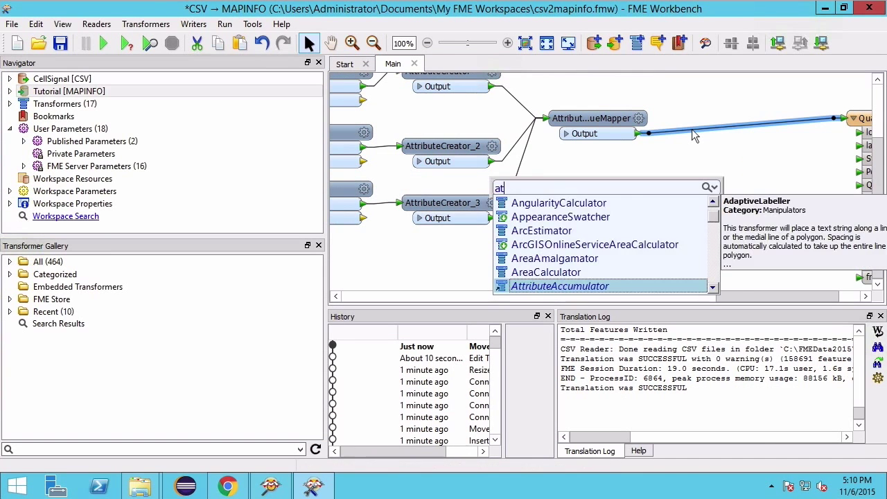
pyautogui.write('tributekee')
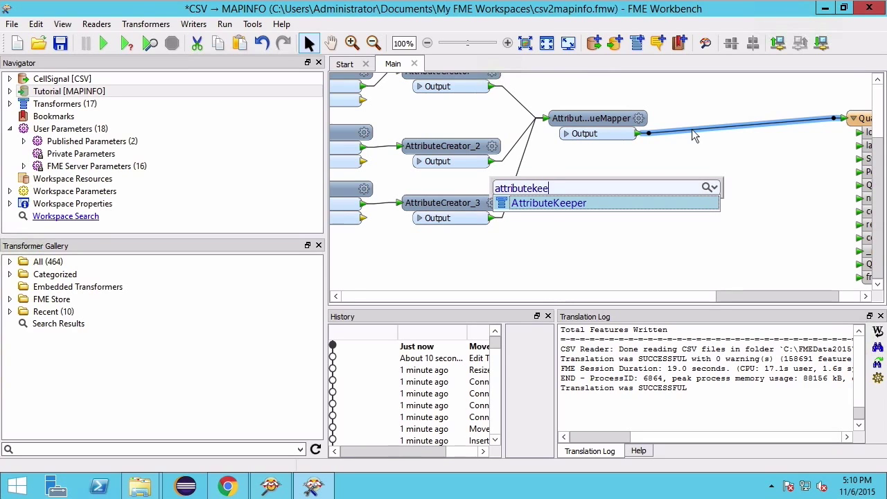
pyautogui.press('Return')
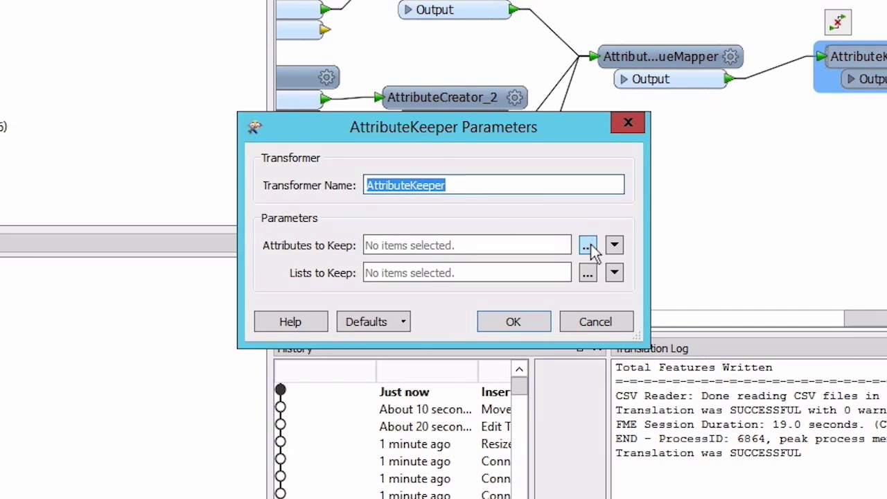
# - Set the AttributeKeeper to keep latitude, longitude, Power, Quality, QualityOfSignal, recorded_tstamp and StationID, and accept
pyautogui.click(542, 251)
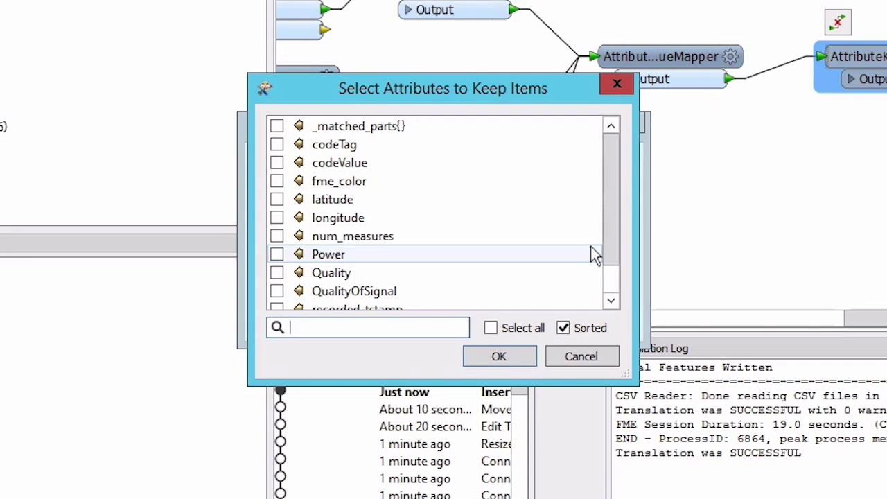
pyautogui.click(333, 199)
pyautogui.click(338, 217)
pyautogui.click(328, 255)
pyautogui.click(331, 273)
pyautogui.click(354, 291)
pyautogui.scroll(-2, 416, 275)
pyautogui.click(357, 272)
pyautogui.click(400, 290)
pyautogui.click(499, 357)
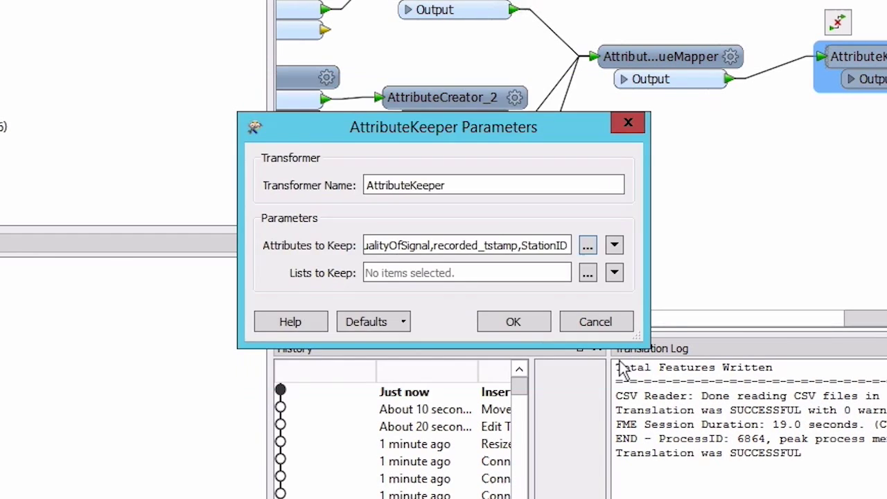
pyautogui.click(511, 319)
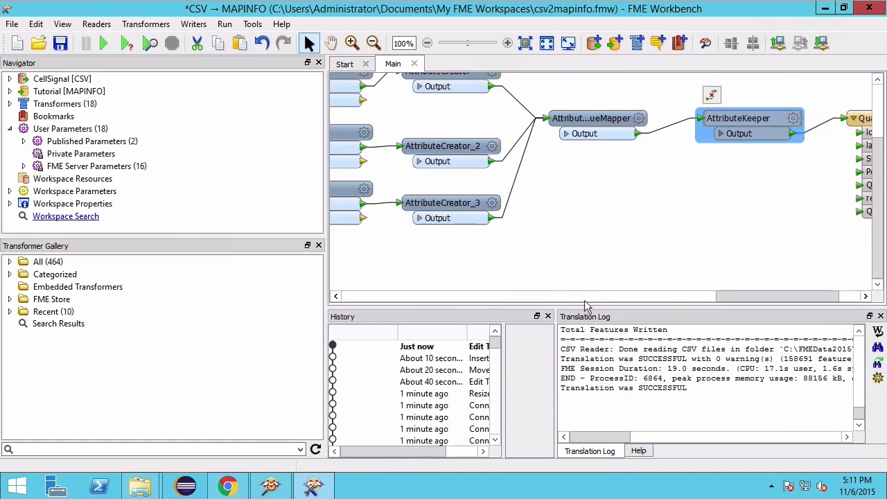
# - Run the completed workspace to write the Quality of Signal dataset
pyautogui.hscroll(2, 585, 296)
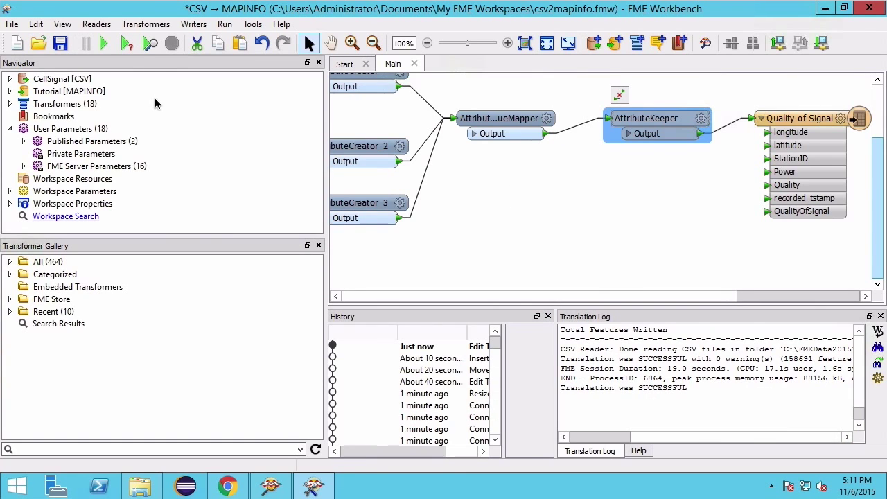
pyautogui.click(149, 47)
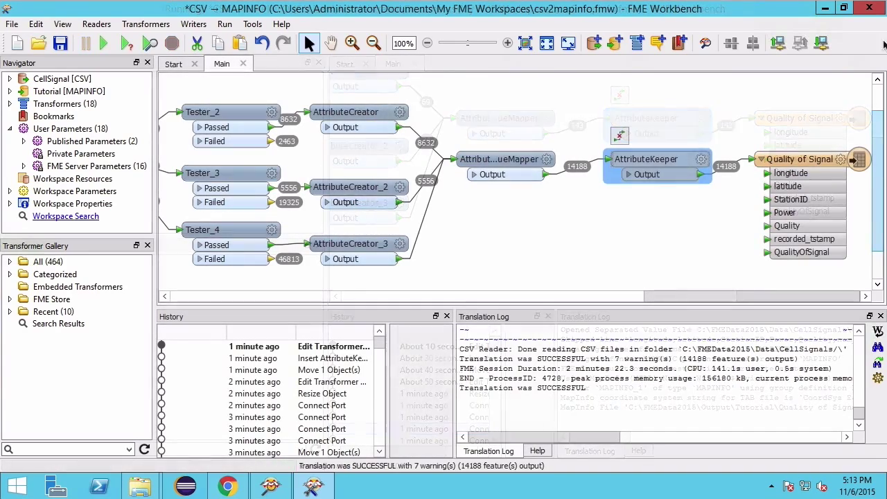
# - Inspect the Quality of Signal.tab output in FME Data Inspector and examine the coloured signal points along the streets up close
pyautogui.rightClick(788, 155)
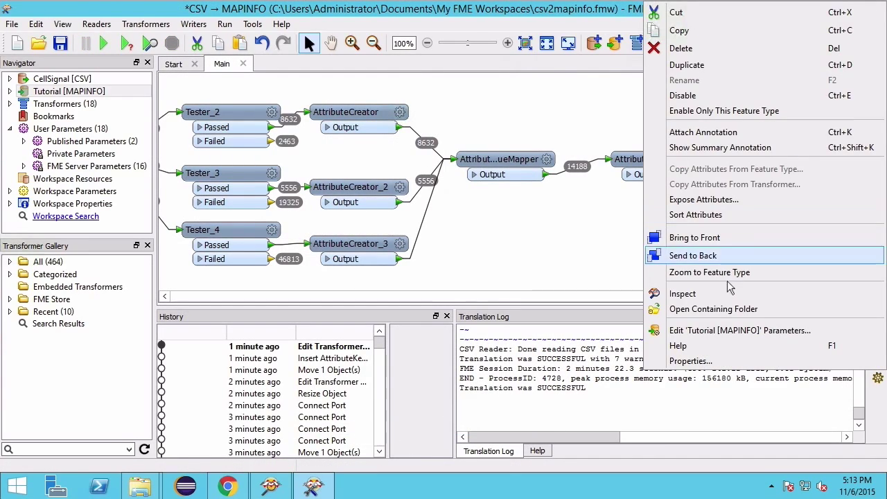
pyautogui.click(686, 294)
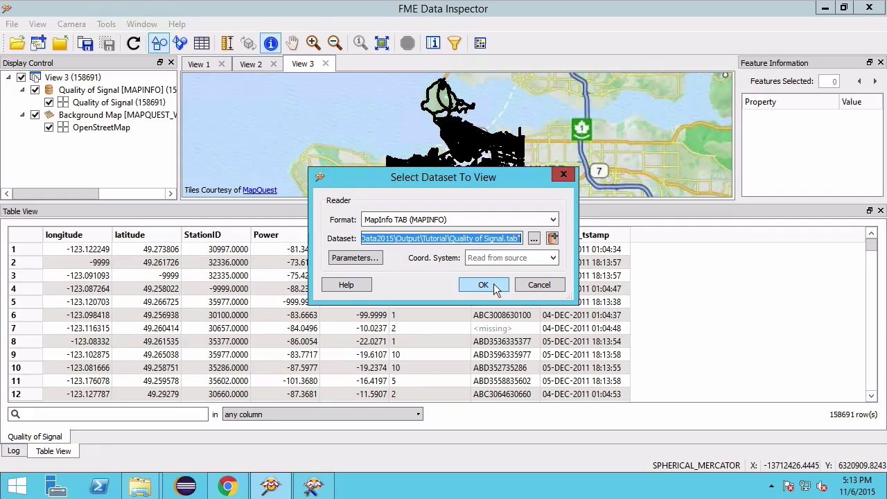
pyautogui.click(483, 285)
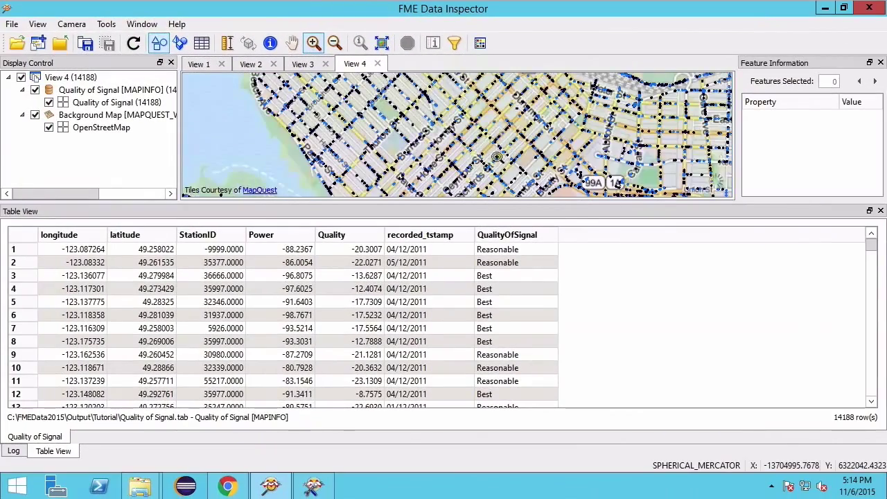
pyautogui.moveTo(420, 104); pyautogui.dragTo(505, 161)
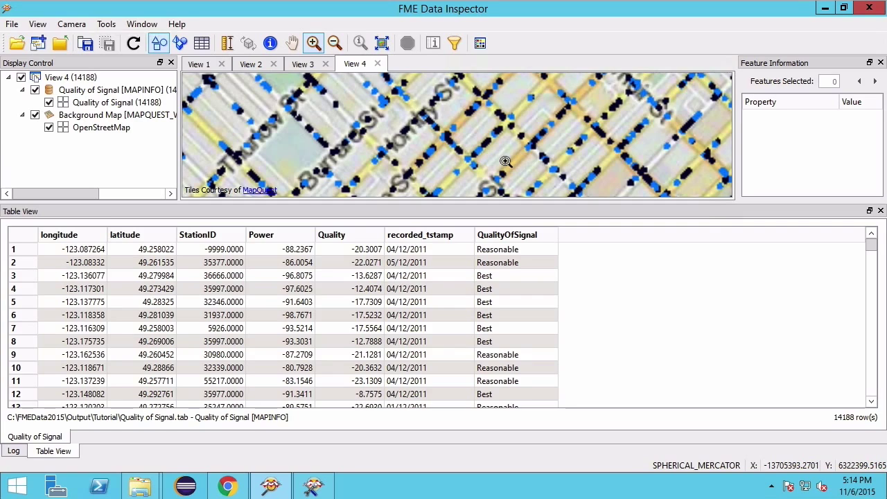